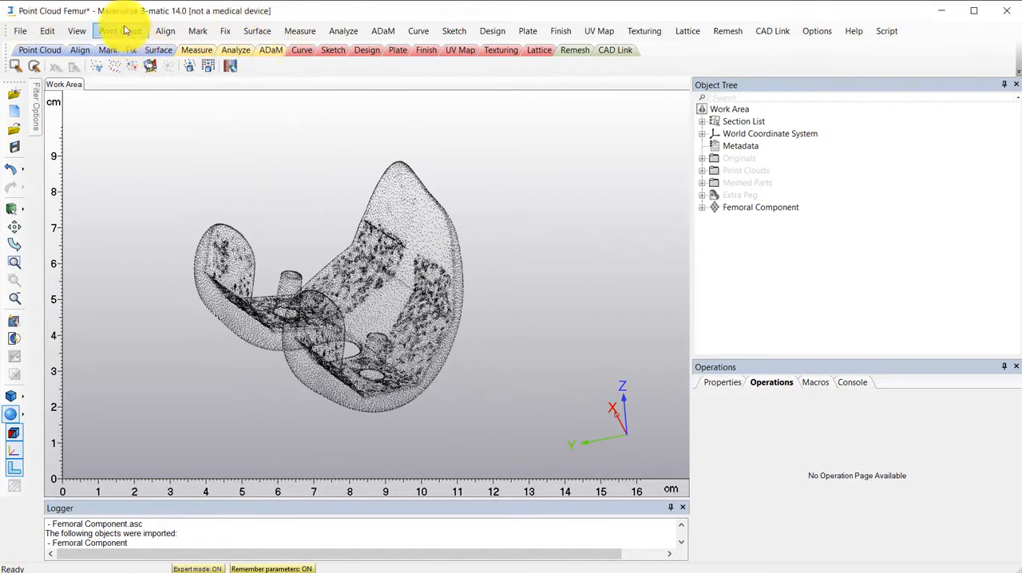
{"action": "left_click", "coordinate": [124, 31]}
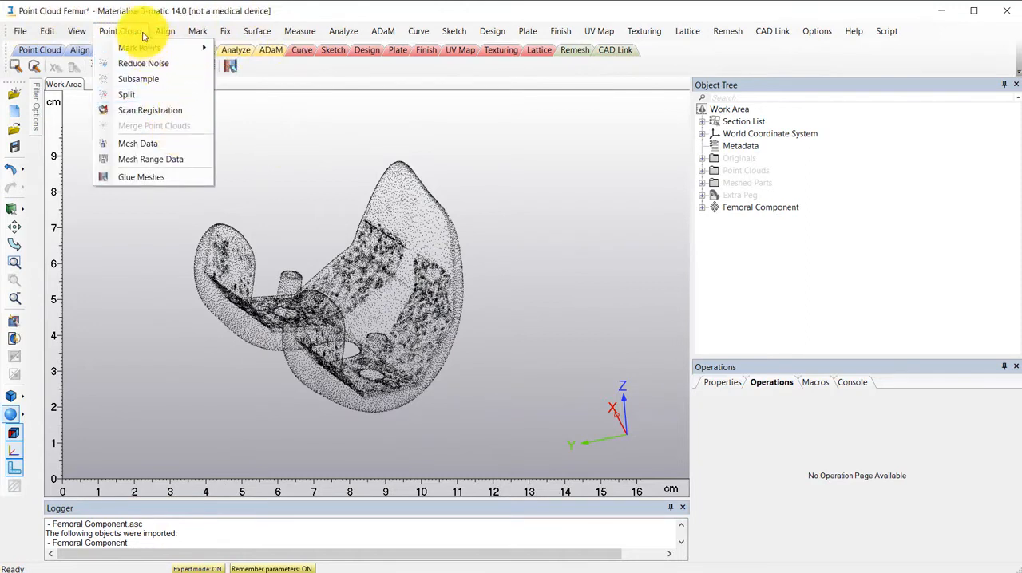
{"action": "left_click", "coordinate": [263, 135]}
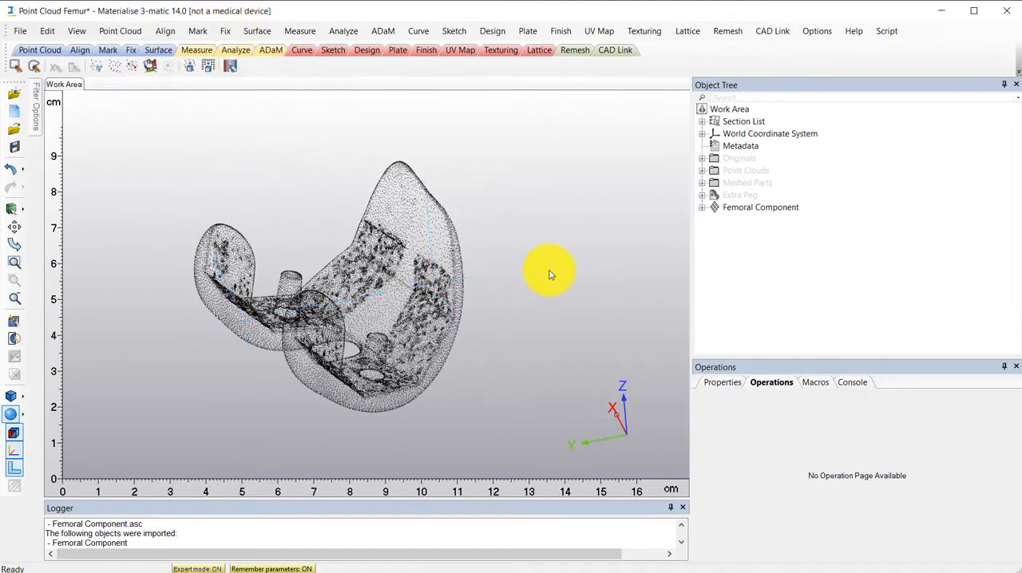
- Hide the Femoral Component point cloud and show the Originals group in the work area
{"action": "right_click", "coordinate": [718, 213]}
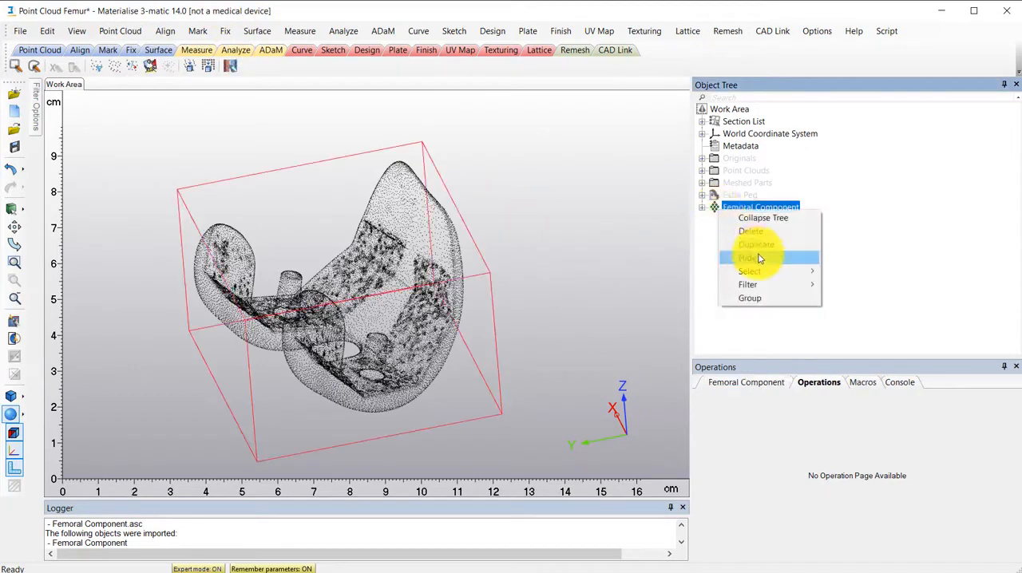
{"action": "left_click", "coordinate": [773, 257]}
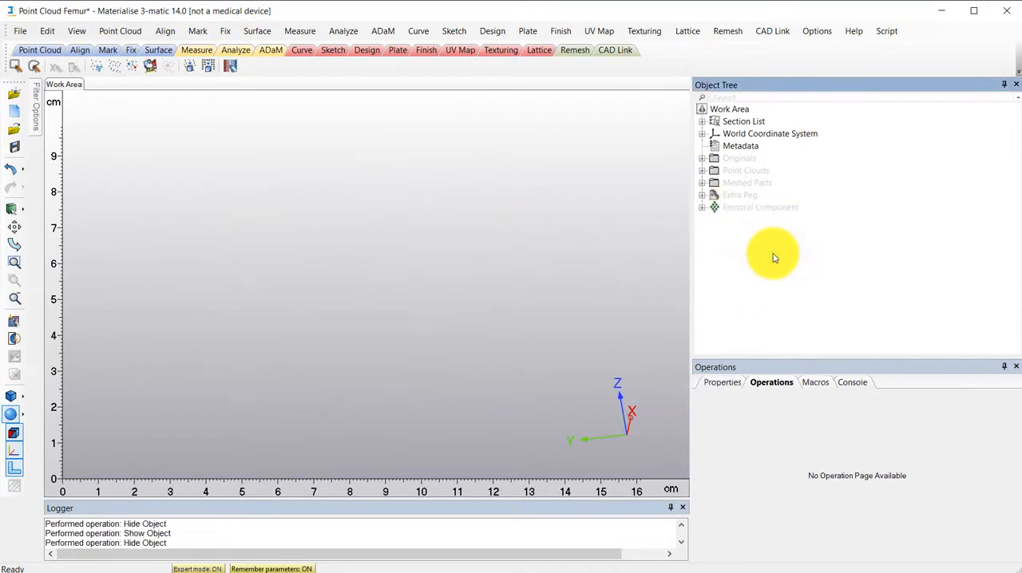
{"action": "right_click", "coordinate": [724, 158]}
{"action": "left_click", "coordinate": [764, 199]}
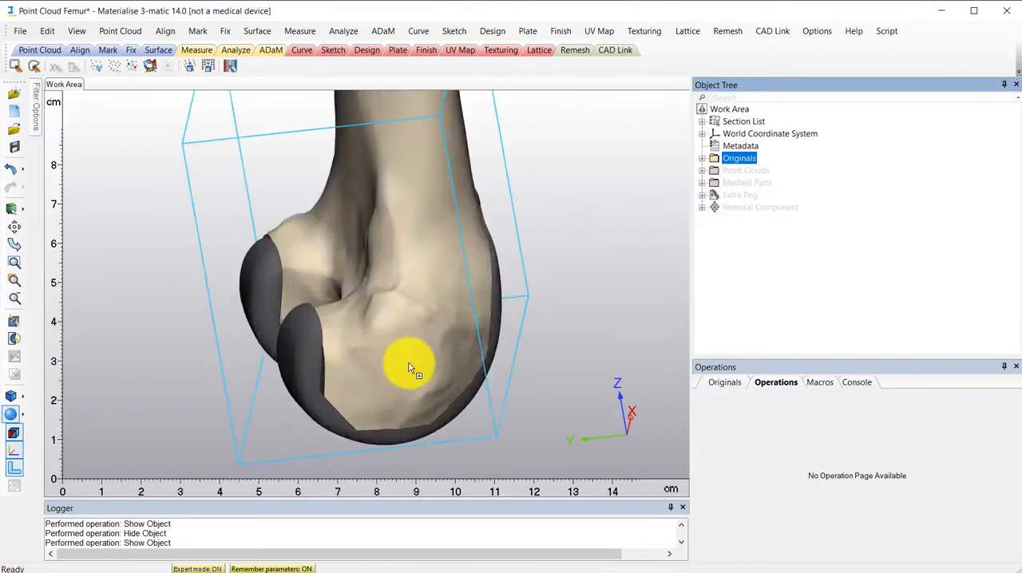
{"action": "right_click_drag", "start_coordinate": [408, 368], "coordinate": [479, 344]}
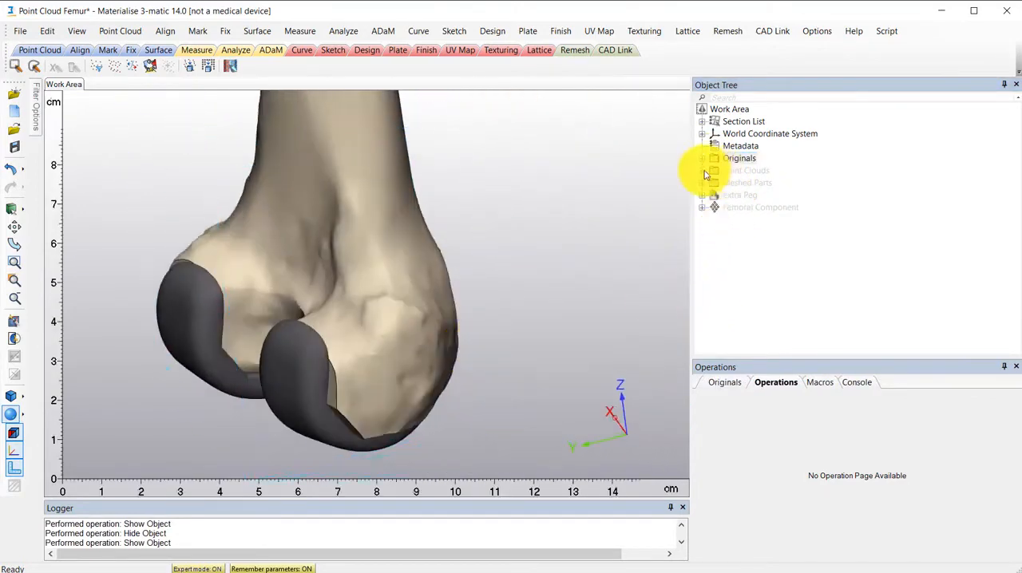
- Set the Cut Femur part in the Originals group to Medium transparency and view the implant fit from the side
{"action": "left_click", "coordinate": [702, 158]}
{"action": "right_click", "coordinate": [739, 183]}
{"action": "mouse_move", "coordinate": [847, 285]}
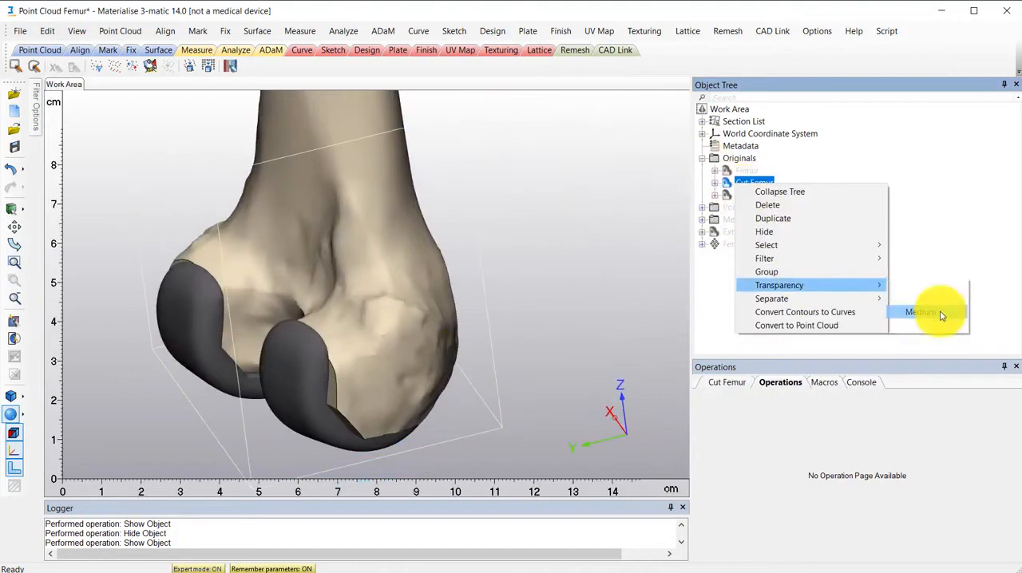
{"action": "left_click", "coordinate": [926, 313]}
{"action": "right_click_drag", "start_coordinate": [447, 335], "coordinate": [612, 285]}
- Hide the Cut Femur part and view the inner surfaces and pegs of the original femoral component
{"action": "right_click", "coordinate": [733, 183]}
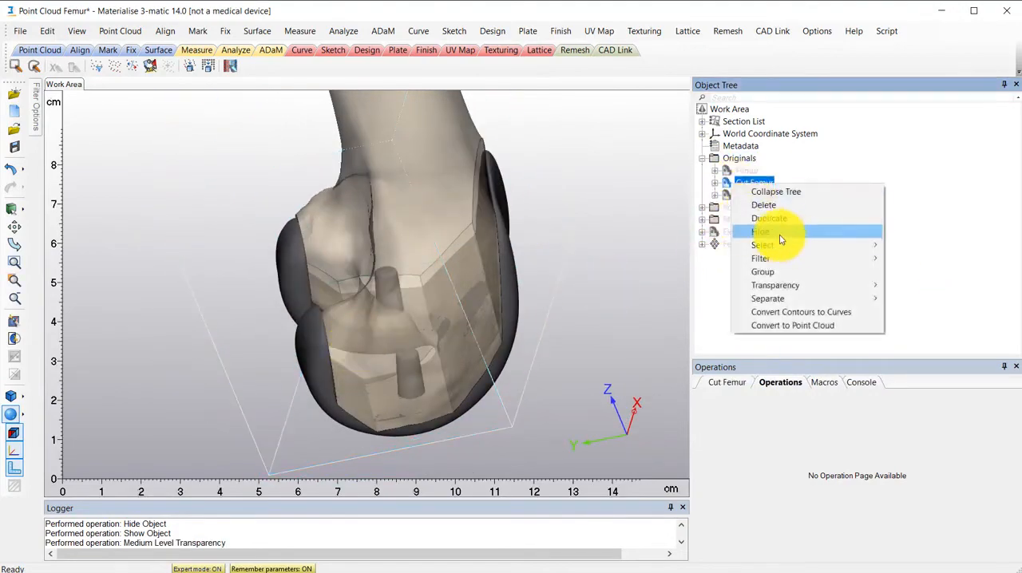
{"action": "left_click", "coordinate": [781, 240]}
{"action": "scroll", "coordinate": [465, 359], "scroll_direction": "up", "scroll_amount": 5}
{"action": "right_click_drag", "start_coordinate": [534, 372], "coordinate": [656, 237]}
{"action": "scroll", "coordinate": [513, 370], "scroll_direction": "down", "scroll_amount": 3}
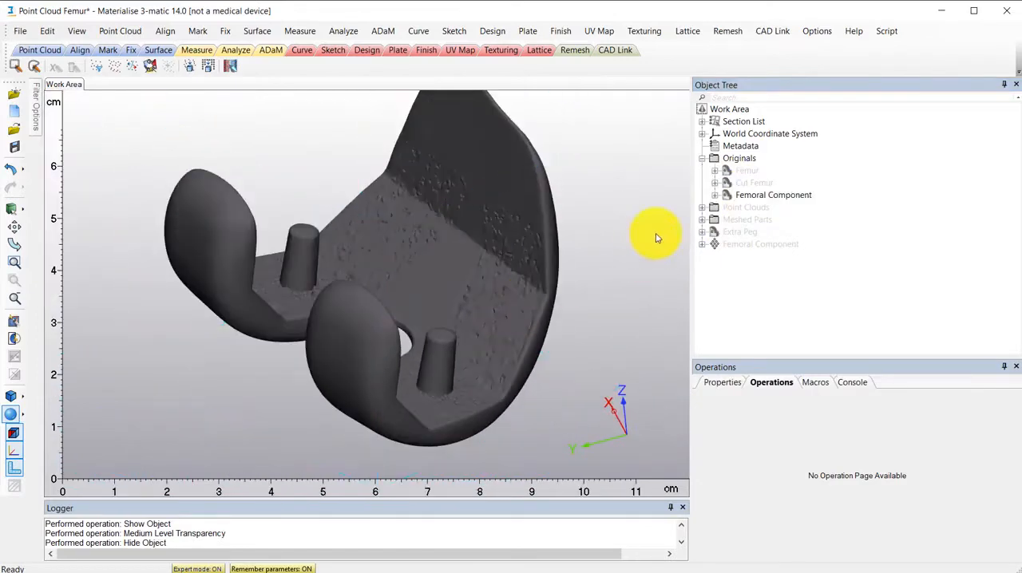
- Hide the Originals group and show the Femoral Component point cloud again
{"action": "right_click", "coordinate": [715, 162]}
{"action": "left_click", "coordinate": [755, 195]}
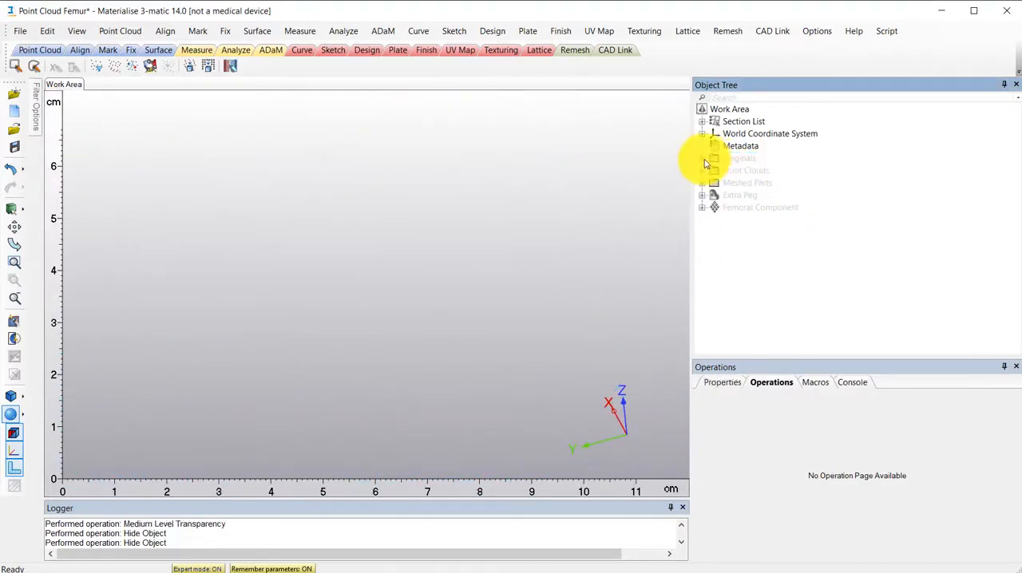
{"action": "right_click", "coordinate": [715, 210]}
{"action": "left_click", "coordinate": [752, 266]}
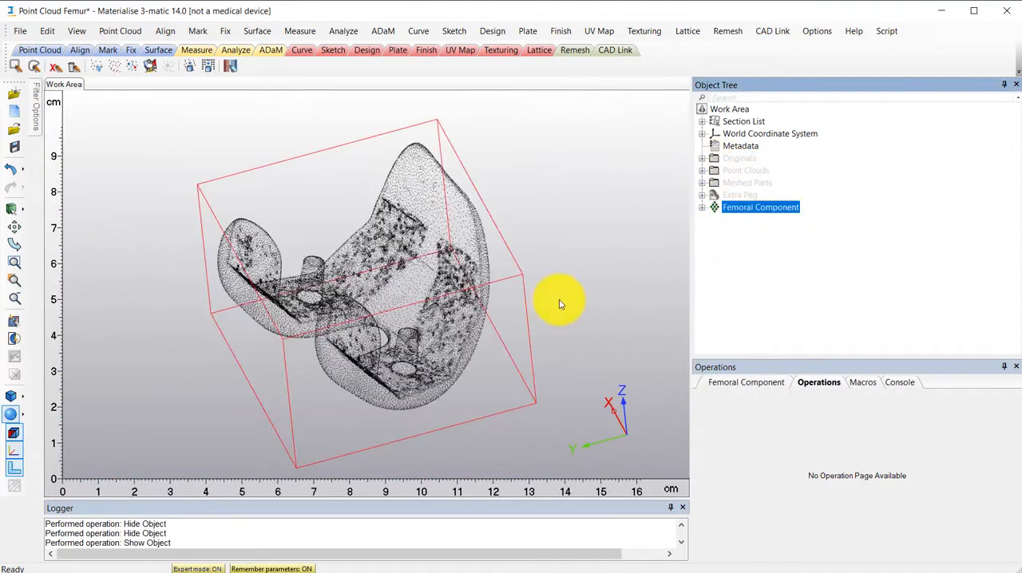
{"action": "left_click", "coordinate": [756, 226]}
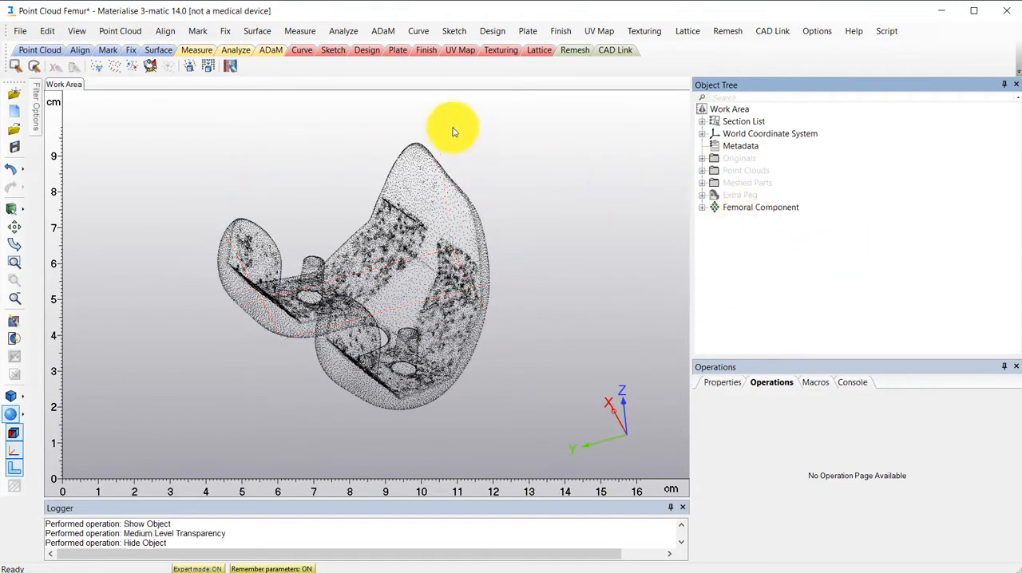
- Start the Reduce Noise operation with the Femoral Component point cloud as its entity
{"action": "left_click", "coordinate": [116, 30]}
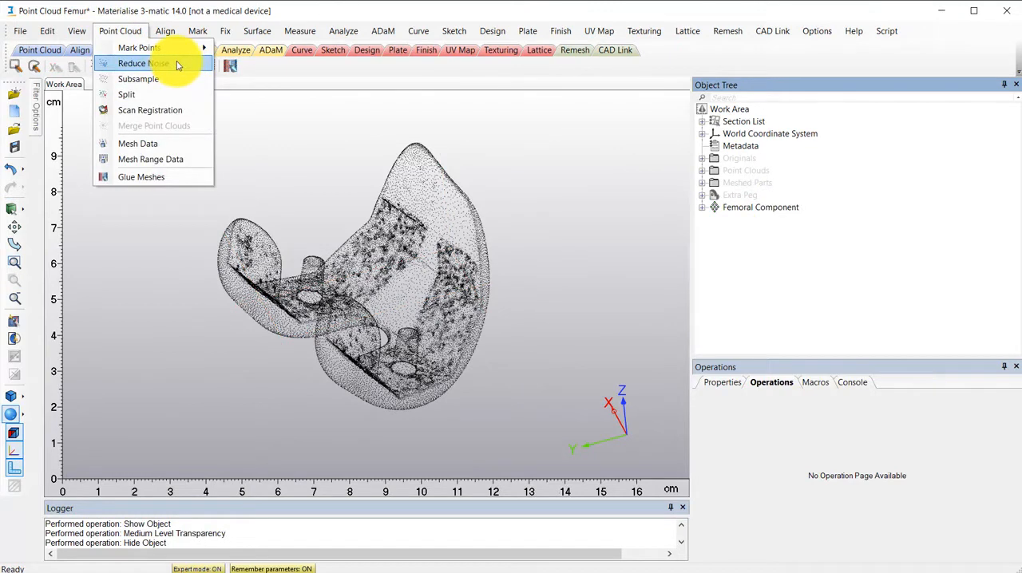
{"action": "left_click", "coordinate": [144, 63]}
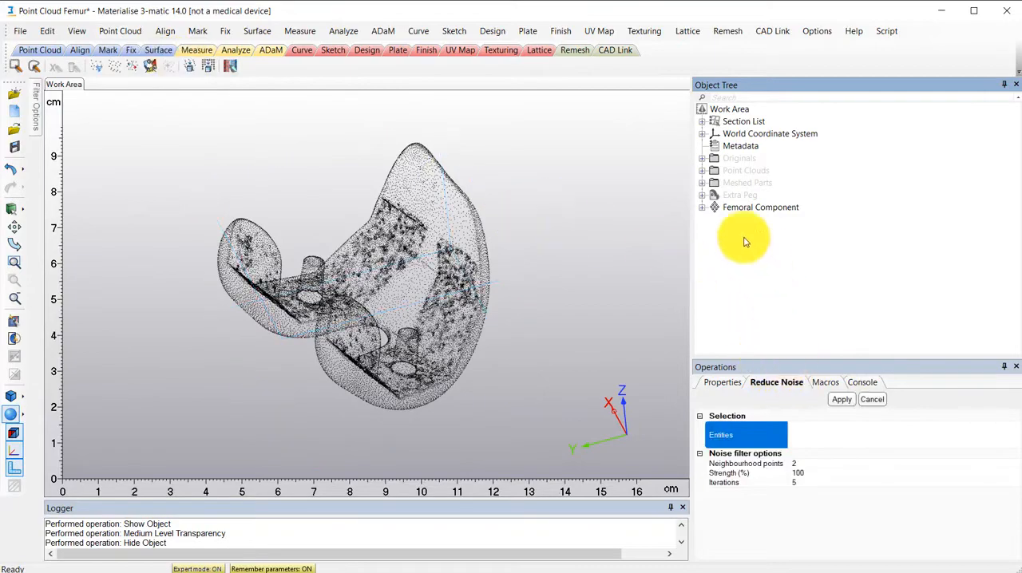
{"action": "left_click", "coordinate": [723, 207]}
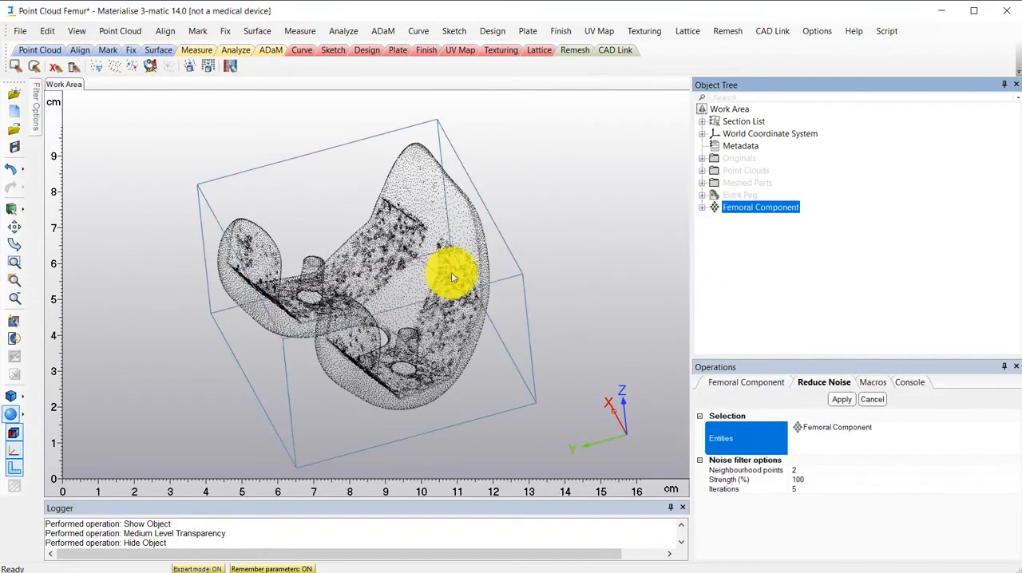
- Examine the dense, scattered clusters of points on the inner surfaces of the Femoral Component point cloud
{"action": "scroll", "coordinate": [452, 276], "scroll_direction": "up", "scroll_amount": 2}
{"action": "scroll", "coordinate": [451, 277], "scroll_direction": "up", "scroll_amount": 6}
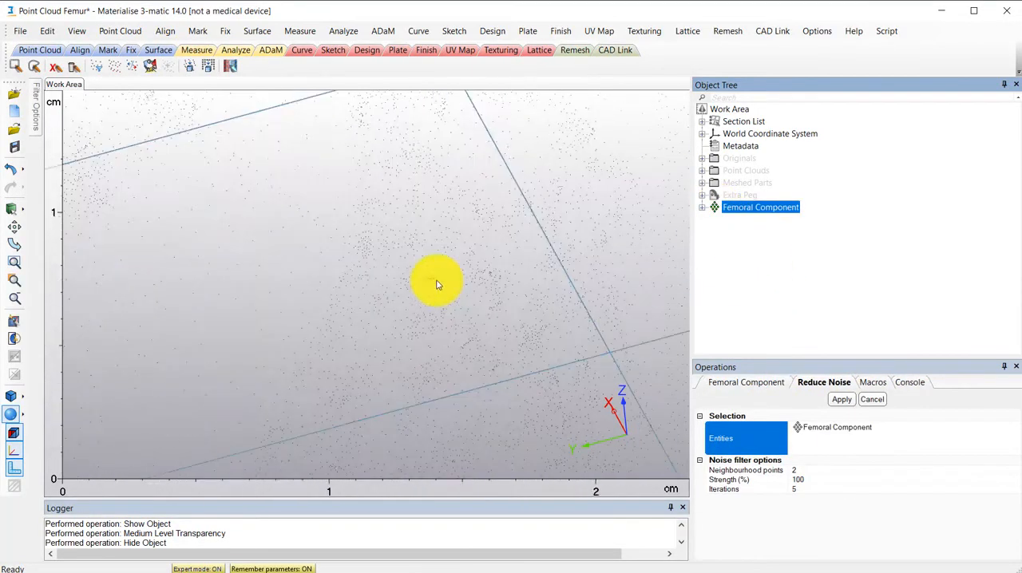
{"action": "scroll", "coordinate": [447, 295], "scroll_direction": "down", "scroll_amount": 6}
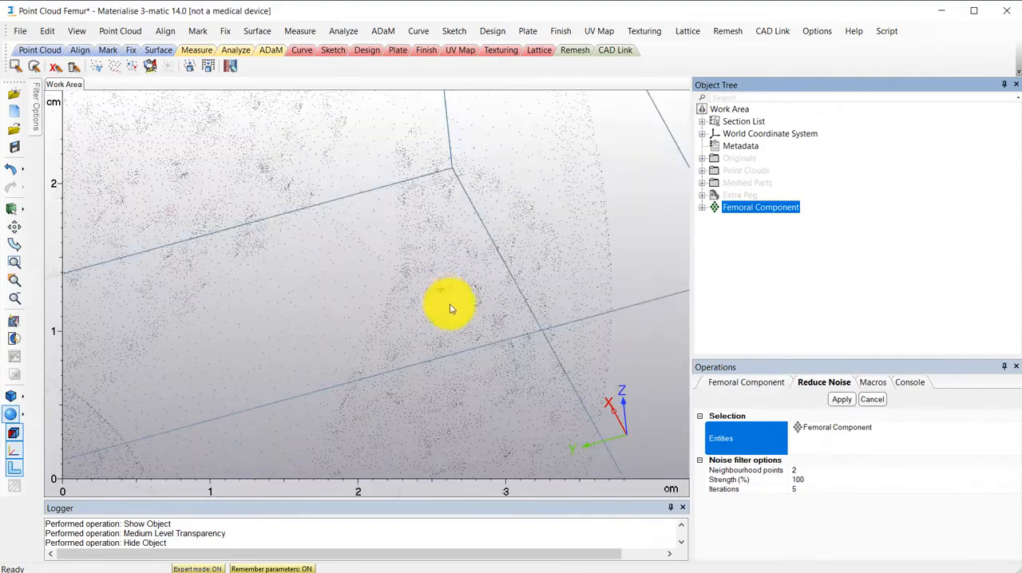
{"action": "scroll", "coordinate": [359, 196], "scroll_direction": "up", "scroll_amount": 7}
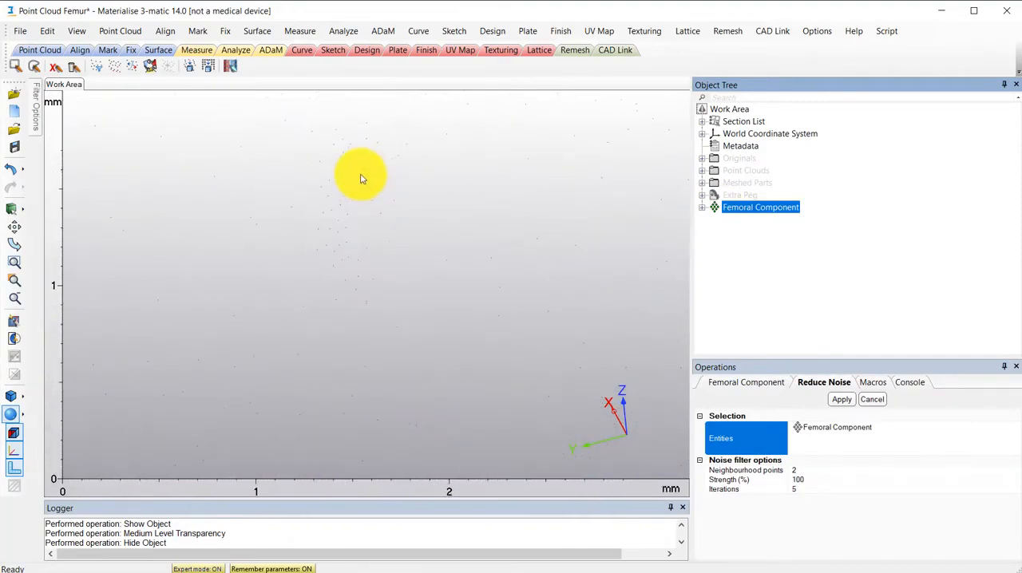
{"action": "scroll", "coordinate": [360, 180], "scroll_direction": "down", "scroll_amount": 1}
{"action": "scroll", "coordinate": [517, 244], "scroll_direction": "up", "scroll_amount": 1}
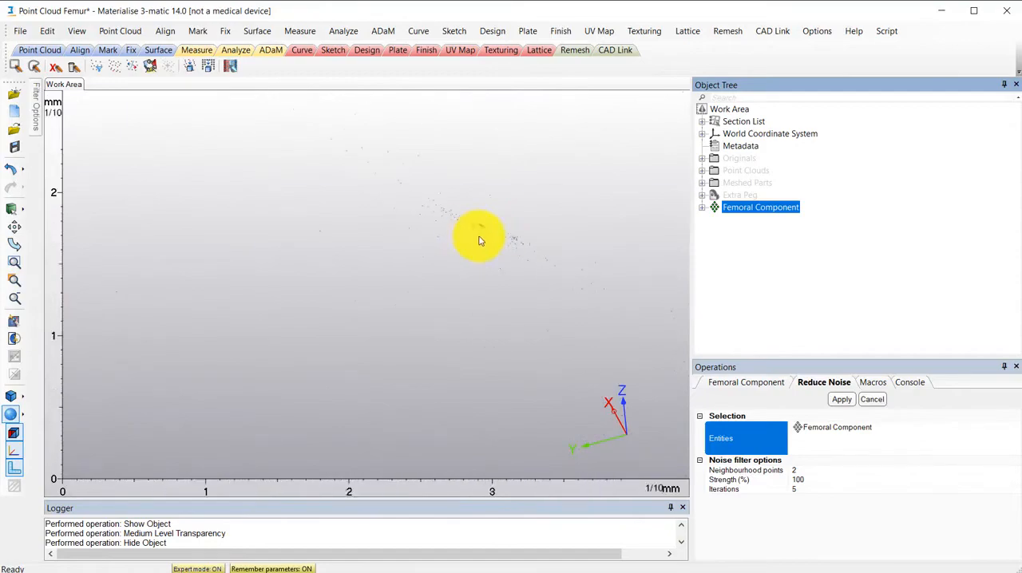
{"action": "scroll", "coordinate": [474, 233], "scroll_direction": "down", "scroll_amount": 5}
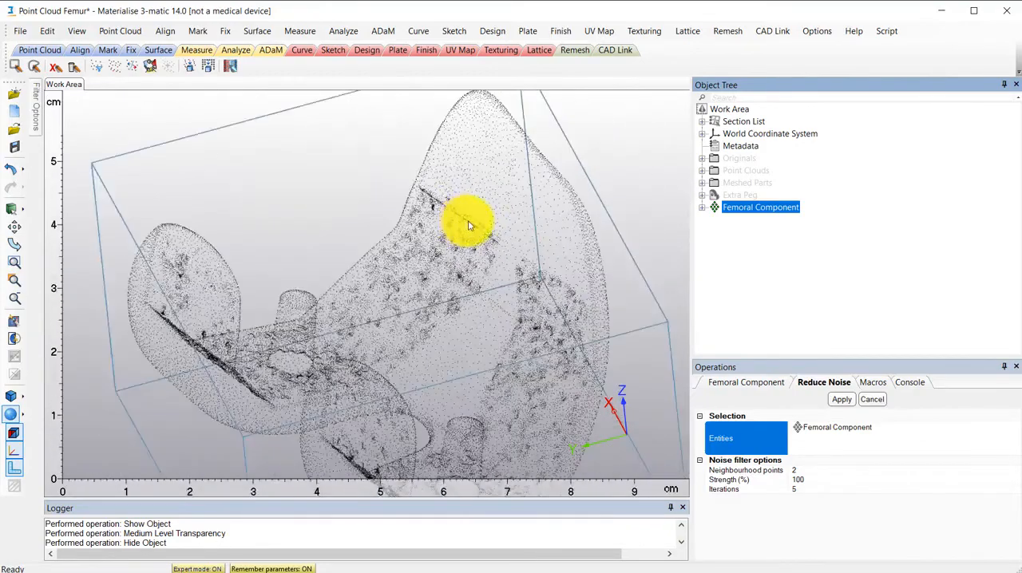
{"action": "right_click_drag", "start_coordinate": [433, 252], "coordinate": [513, 294]}
{"action": "scroll", "coordinate": [513, 294], "scroll_direction": "up", "scroll_amount": 4}
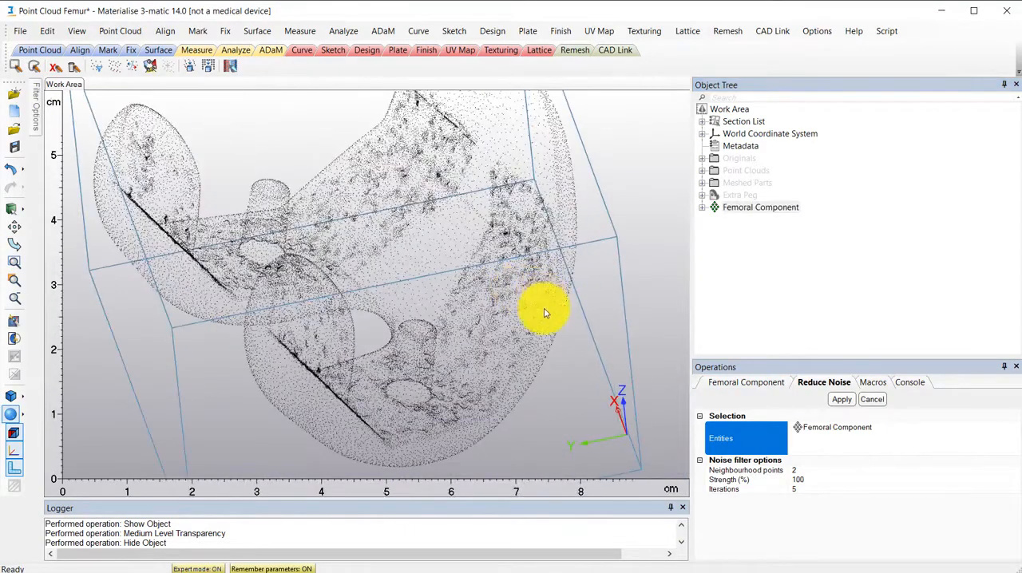
{"action": "left_click", "coordinate": [765, 306]}
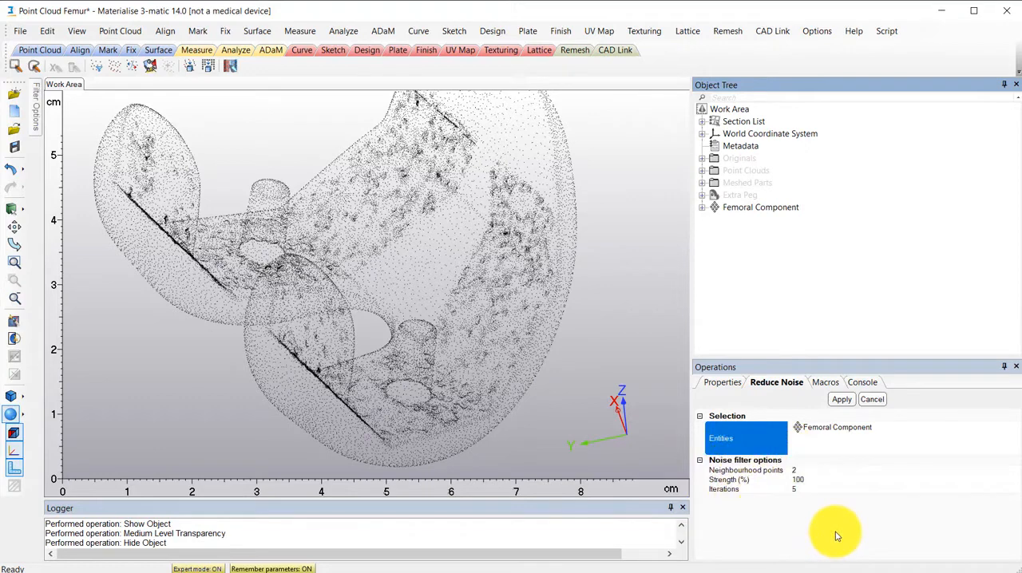
- Apply the noise reduction with 2 neighbourhood points, 100% strength and 5 iterations, and close the operation
{"action": "left_click", "coordinate": [841, 403]}
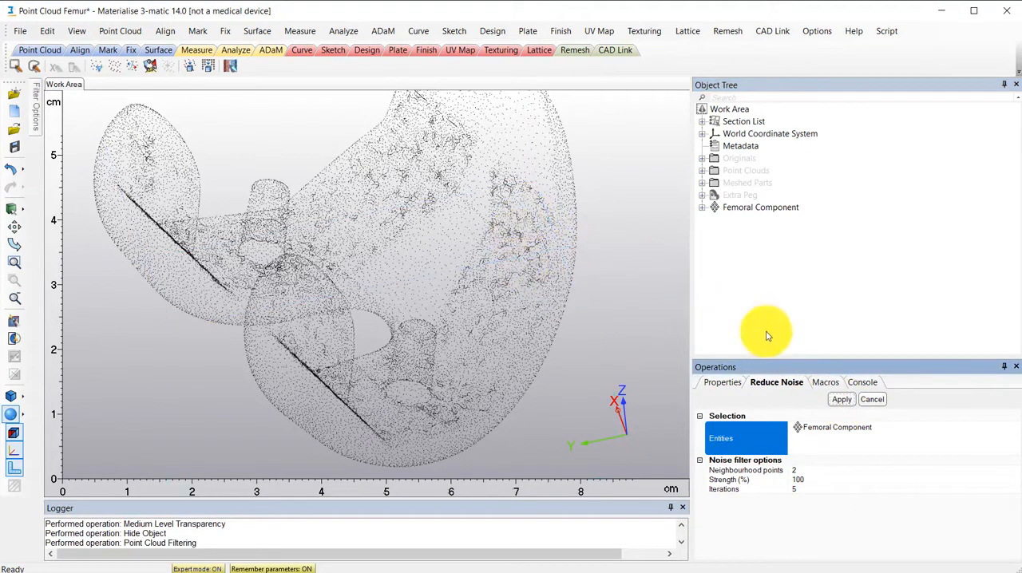
{"action": "left_click", "coordinate": [877, 401]}
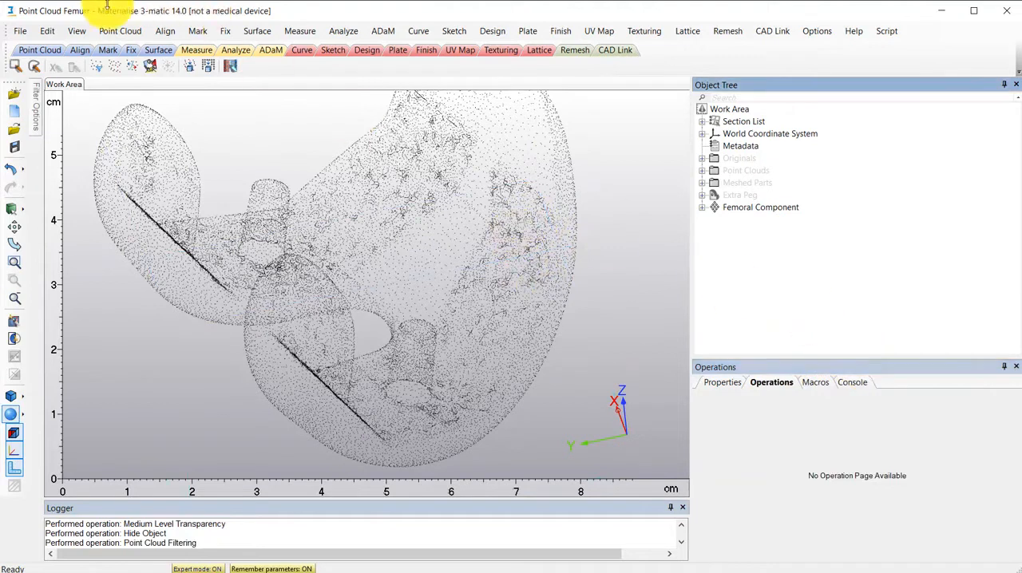
- Start the Mesh Data operation, review the parameters of the Manual method, and set the method back to Automatic
{"action": "left_click", "coordinate": [101, 32]}
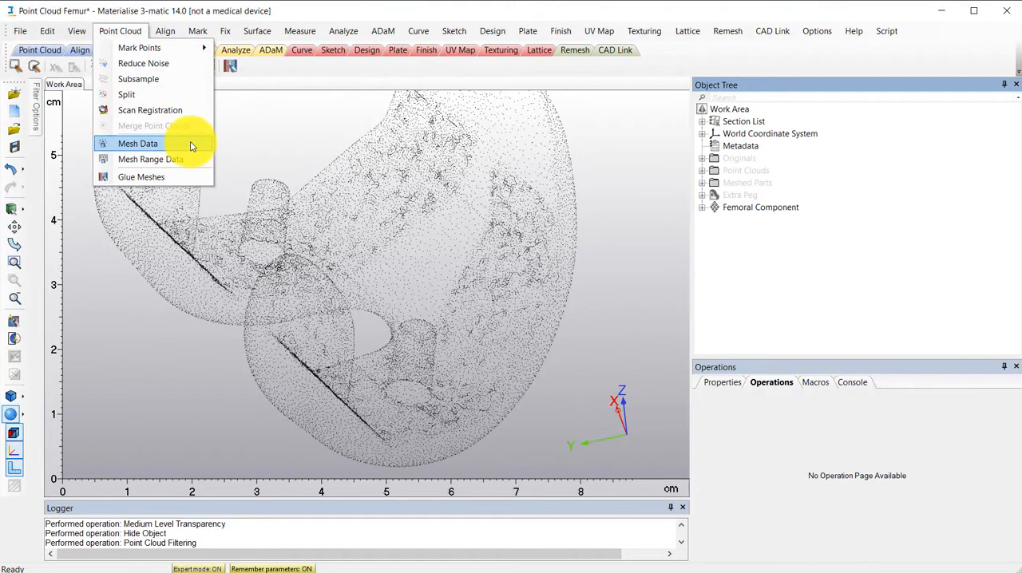
{"action": "left_click", "coordinate": [138, 144]}
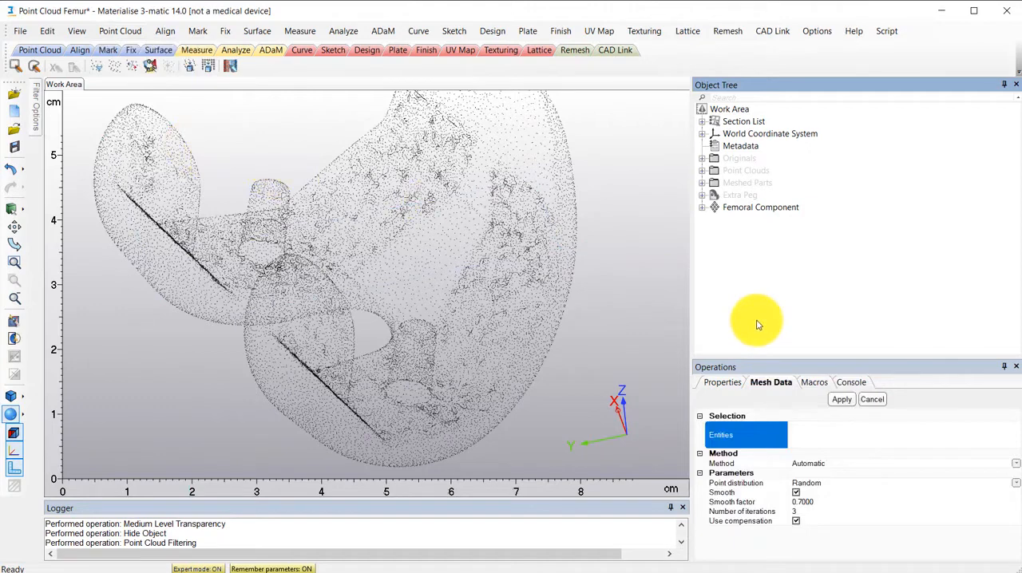
{"action": "left_click", "coordinate": [844, 465]}
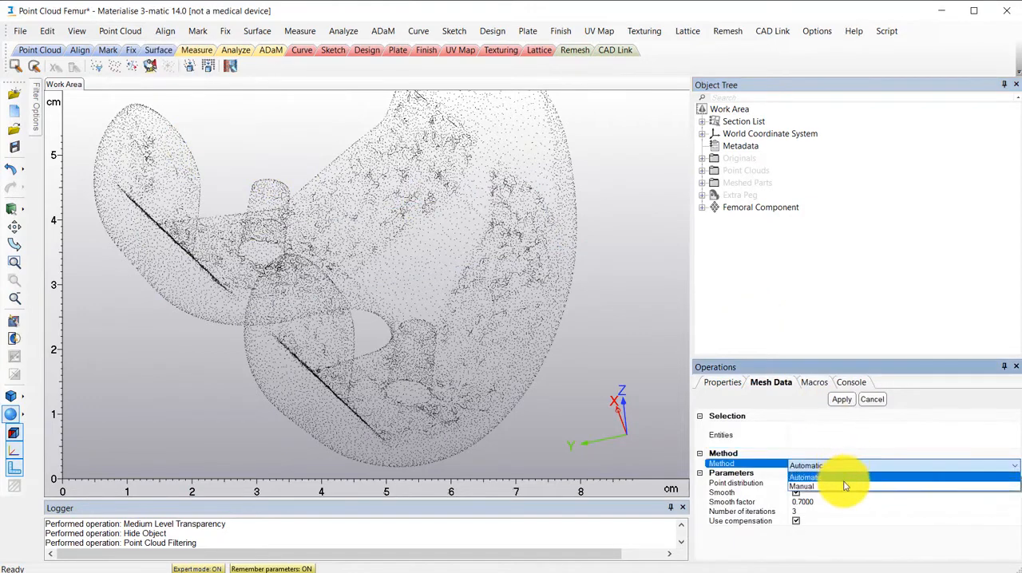
{"action": "left_click", "coordinate": [845, 482]}
{"action": "left_click", "coordinate": [841, 465]}
{"action": "left_click", "coordinate": [844, 488]}
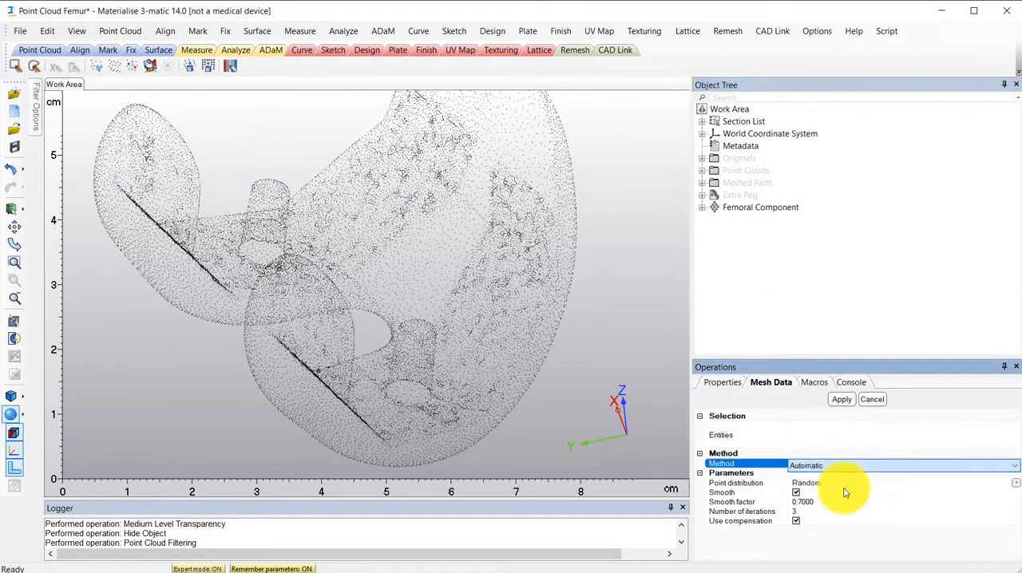
{"action": "scroll", "coordinate": [839, 456], "scroll_direction": "down", "scroll_amount": 5}
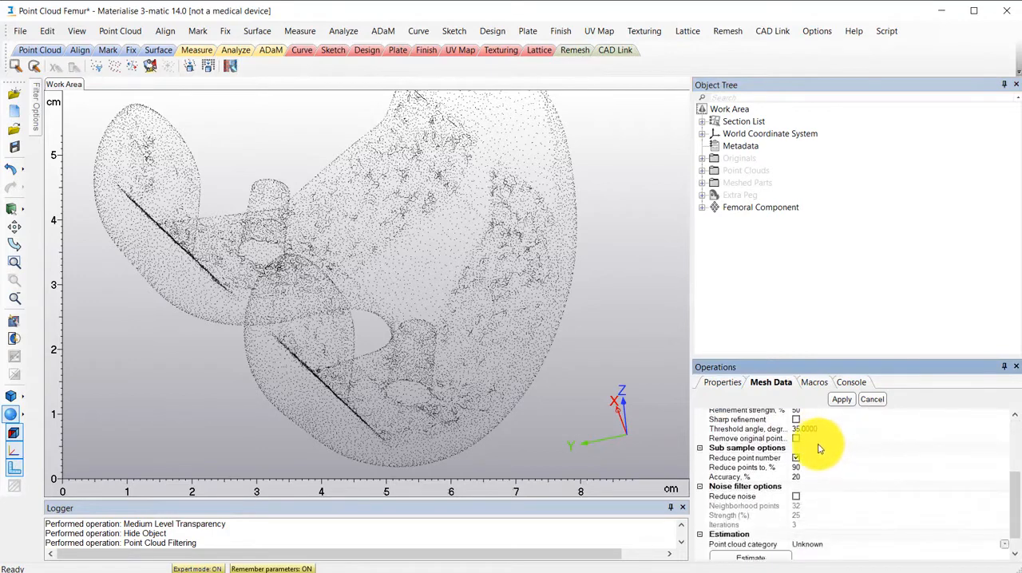
{"action": "scroll", "coordinate": [846, 535], "scroll_direction": "up", "scroll_amount": 5}
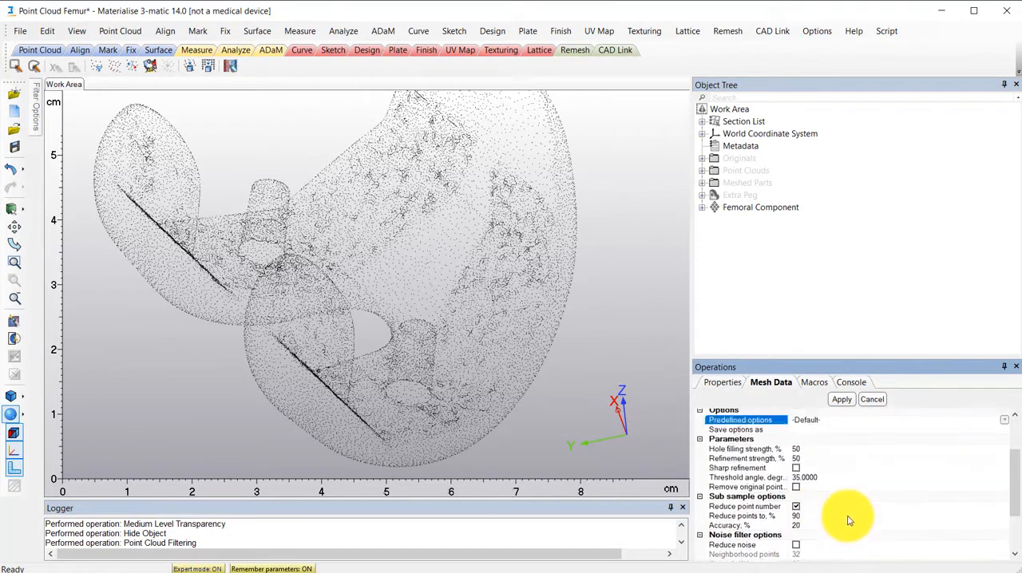
{"action": "scroll", "coordinate": [846, 511], "scroll_direction": "up", "scroll_amount": 3}
{"action": "left_click", "coordinate": [818, 467]}
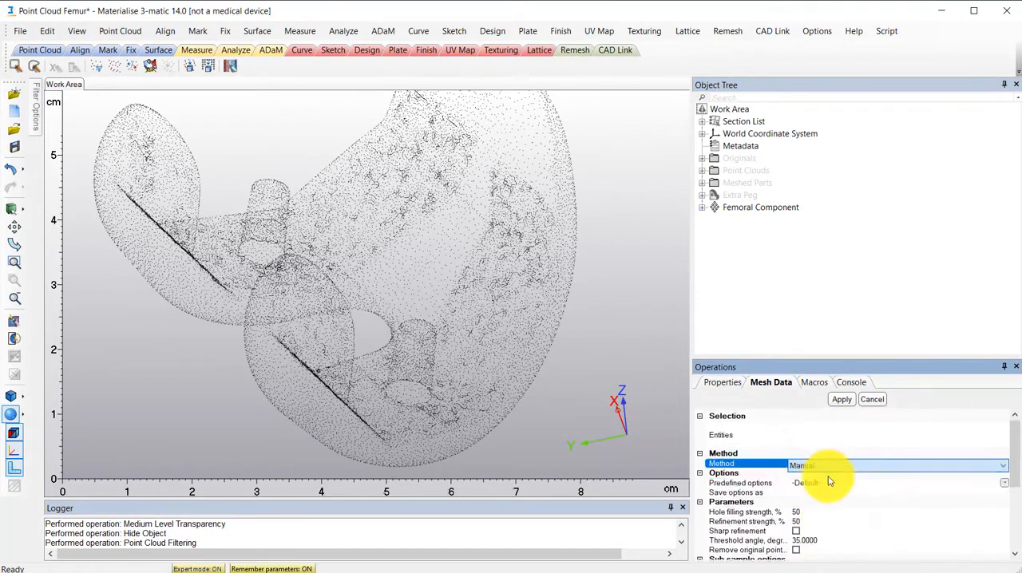
{"action": "left_click", "coordinate": [829, 479]}
- Mesh the Femoral Component point cloud with the Automatic method, Random point distribution, smooth factor 0.7000, 3 iterations and compensation
{"action": "left_click", "coordinate": [772, 427]}
{"action": "left_click", "coordinate": [715, 211]}
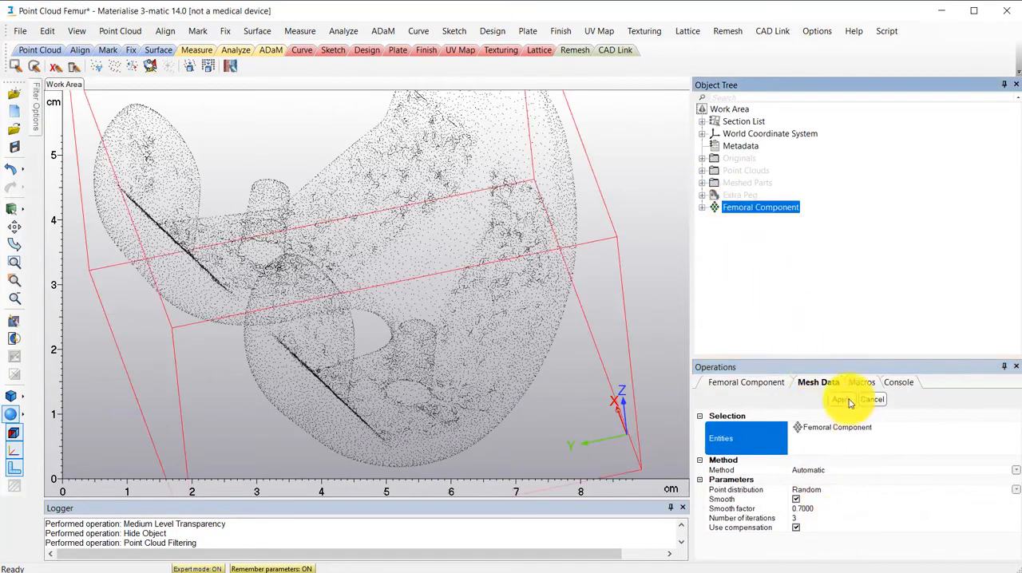
{"action": "left_click", "coordinate": [835, 298]}
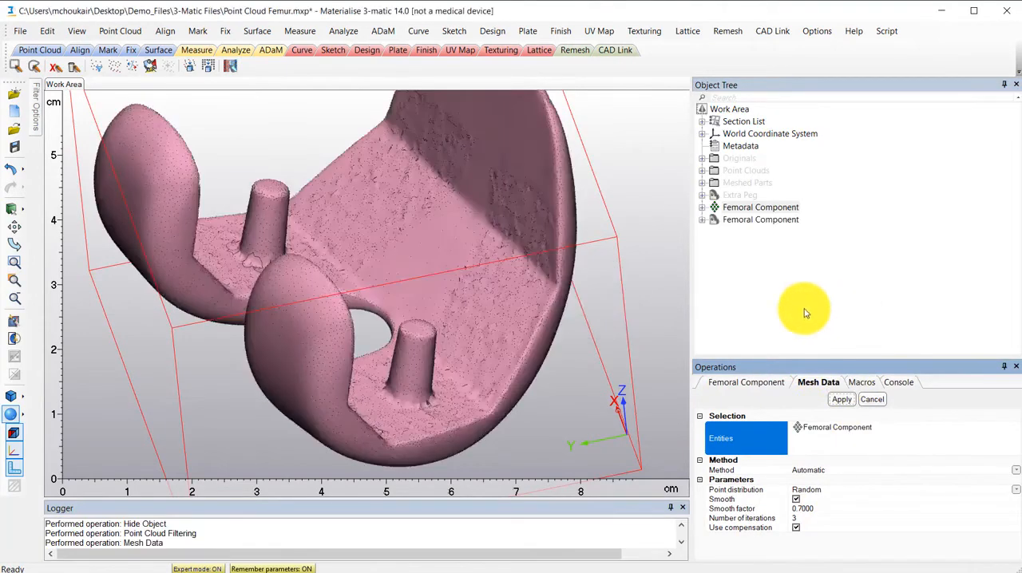
- Hide the Femoral Component point cloud and view the meshed part on its own
{"action": "right_click", "coordinate": [723, 208]}
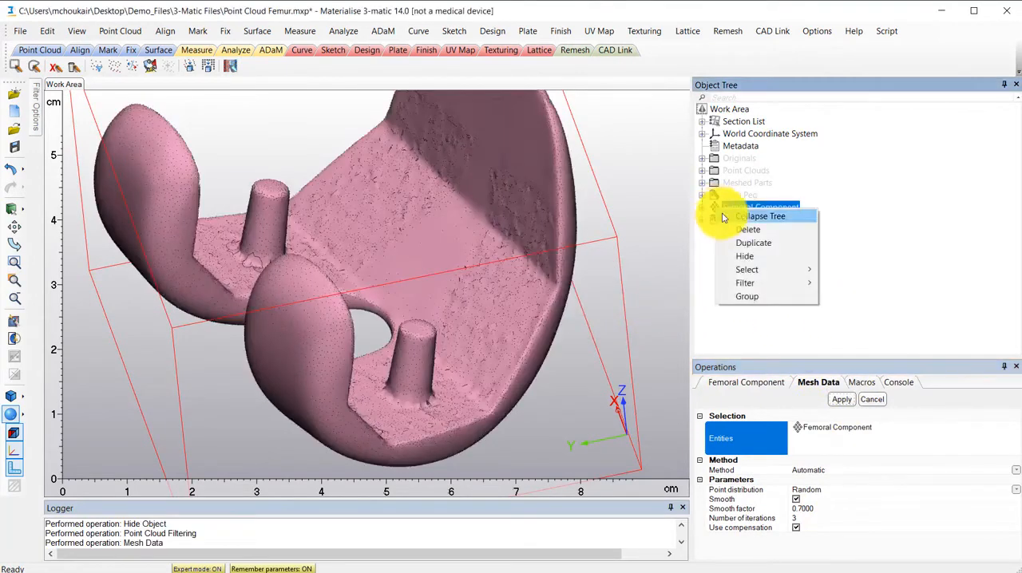
{"action": "left_click", "coordinate": [751, 257]}
{"action": "right_click_drag", "start_coordinate": [505, 324], "coordinate": [673, 217]}
- Show the Originals group together with the meshed Femoral Component and compare how the two overlap from different angles
{"action": "right_click", "coordinate": [732, 158]}
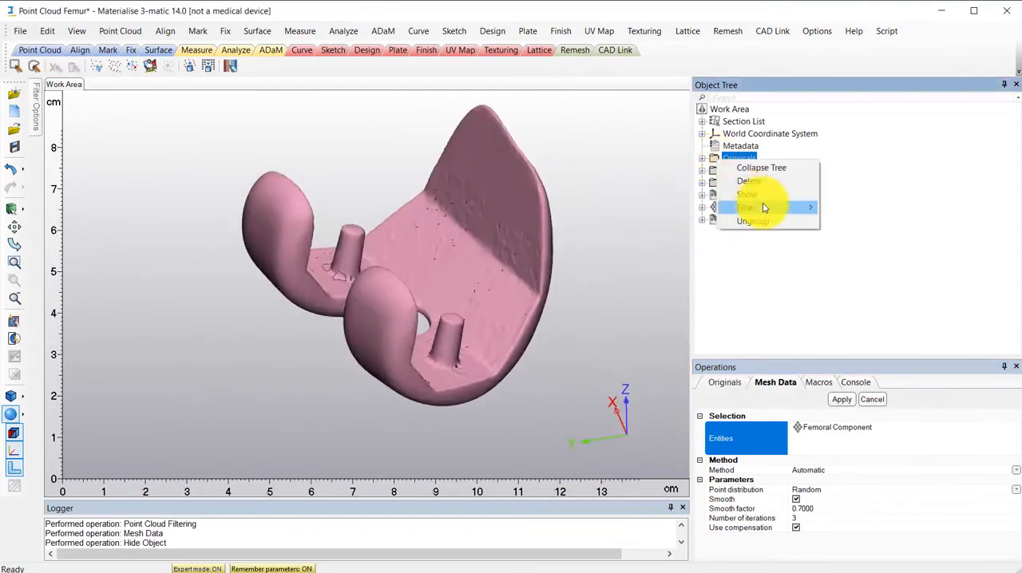
{"action": "left_click", "coordinate": [758, 202]}
{"action": "scroll", "coordinate": [527, 307], "scroll_direction": "up", "scroll_amount": 5}
{"action": "mouse_move", "coordinate": [529, 306]}
{"action": "right_mouse_down"}
{"action": "mouse_move", "coordinate": [456, 282]}
{"action": "mouse_move", "coordinate": [418, 290]}
{"action": "mouse_move", "coordinate": [504, 282]}
{"action": "mouse_move", "coordinate": [541, 291]}
{"action": "right_mouse_up"}
{"action": "scroll", "coordinate": [420, 289], "scroll_direction": "down", "scroll_amount": 3}
{"action": "scroll", "coordinate": [421, 288], "scroll_direction": "down", "scroll_amount": 2}
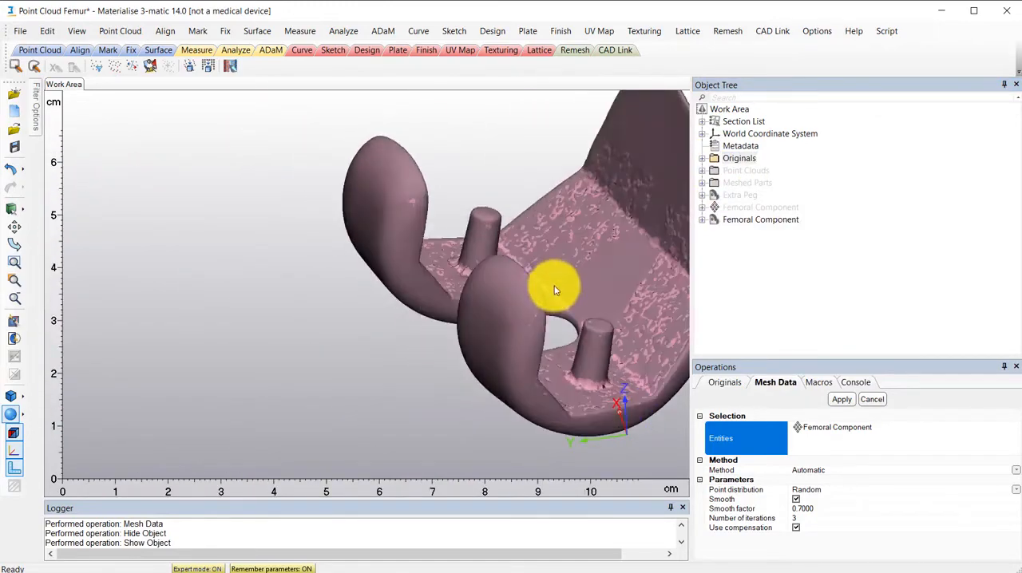
{"action": "middle_click_drag", "start_coordinate": [554, 288], "coordinate": [410, 276]}
{"action": "right_click_drag", "start_coordinate": [521, 292], "coordinate": [479, 252]}
- Hide the Originals group and return to viewing only the meshed Femoral Component
{"action": "right_click", "coordinate": [730, 158]}
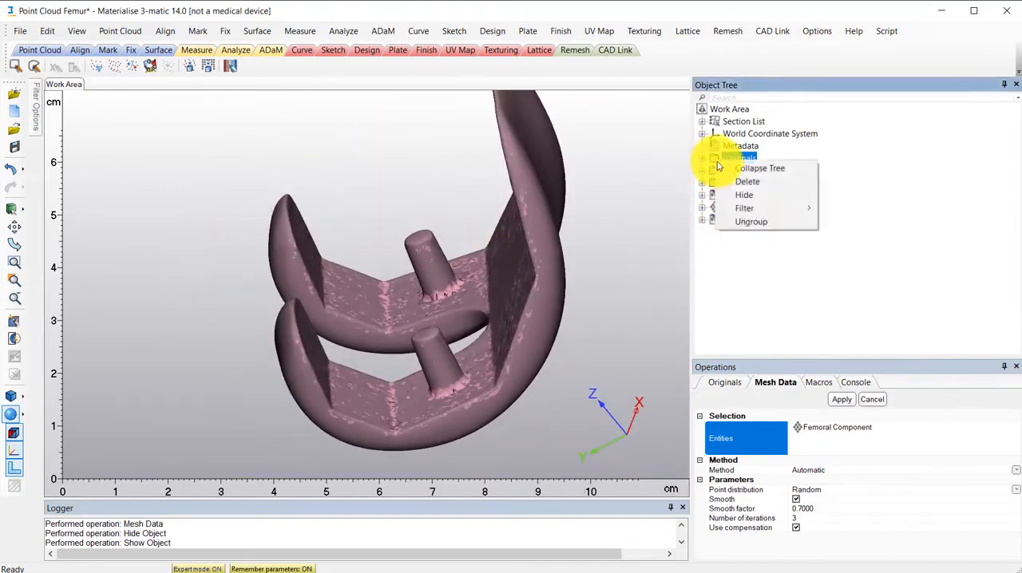
{"action": "left_click", "coordinate": [759, 195]}
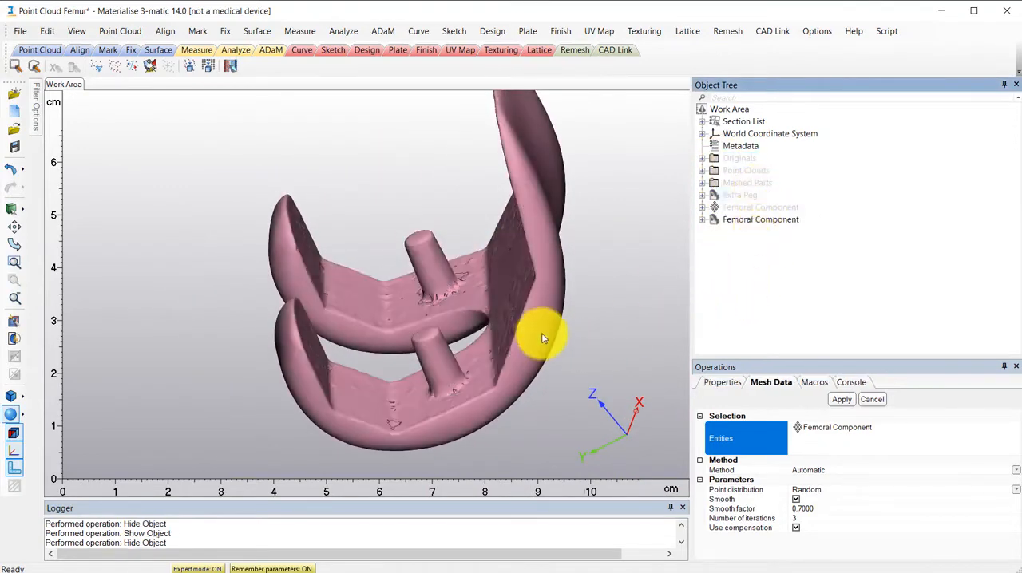
{"action": "right_click_drag", "start_coordinate": [540, 335], "coordinate": [672, 327]}
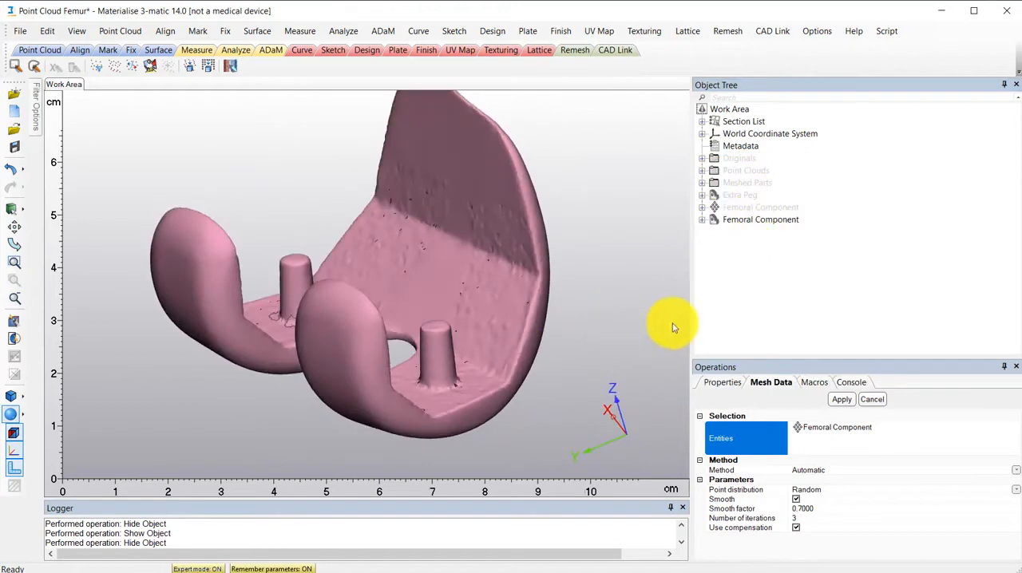
- Start the Fix Wizard on the meshed Femoral Component and follow its advice to remove the noise shells
{"action": "left_click", "coordinate": [225, 31]}
{"action": "left_click", "coordinate": [269, 48]}
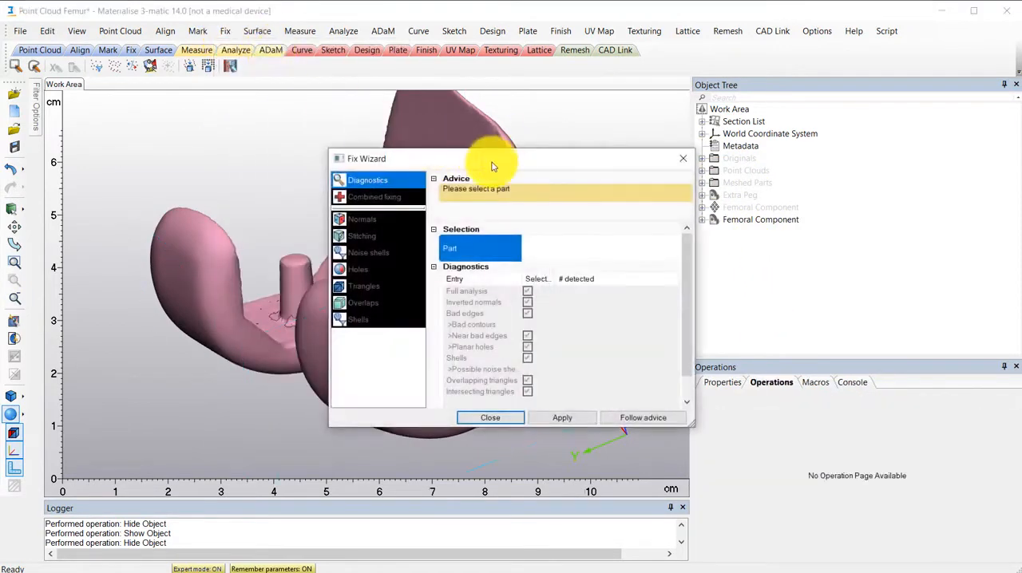
{"action": "left_click", "coordinate": [433, 314]}
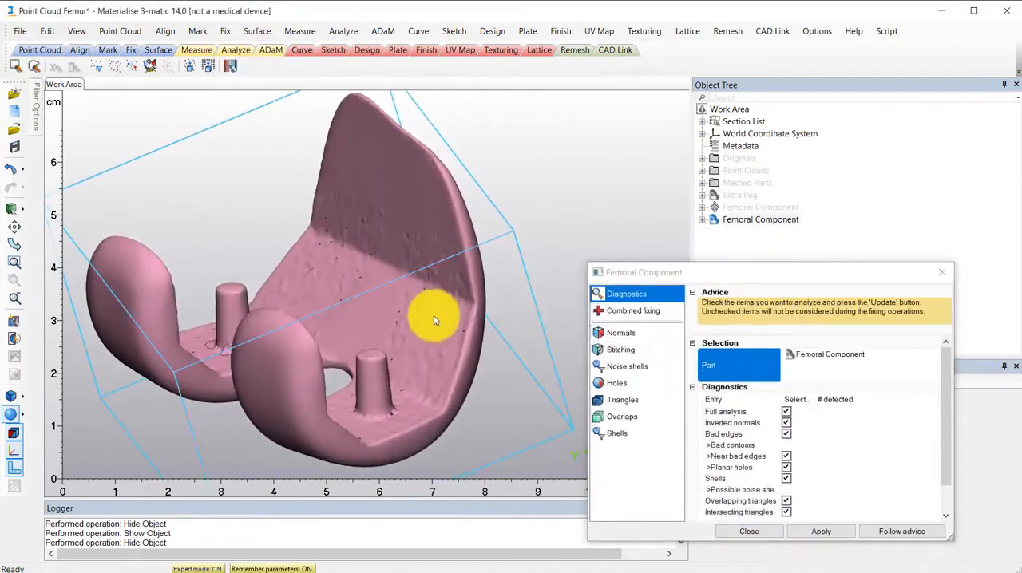
{"action": "left_click", "coordinate": [933, 532]}
{"action": "left_click", "coordinate": [932, 532]}
{"action": "left_click", "coordinate": [932, 532]}
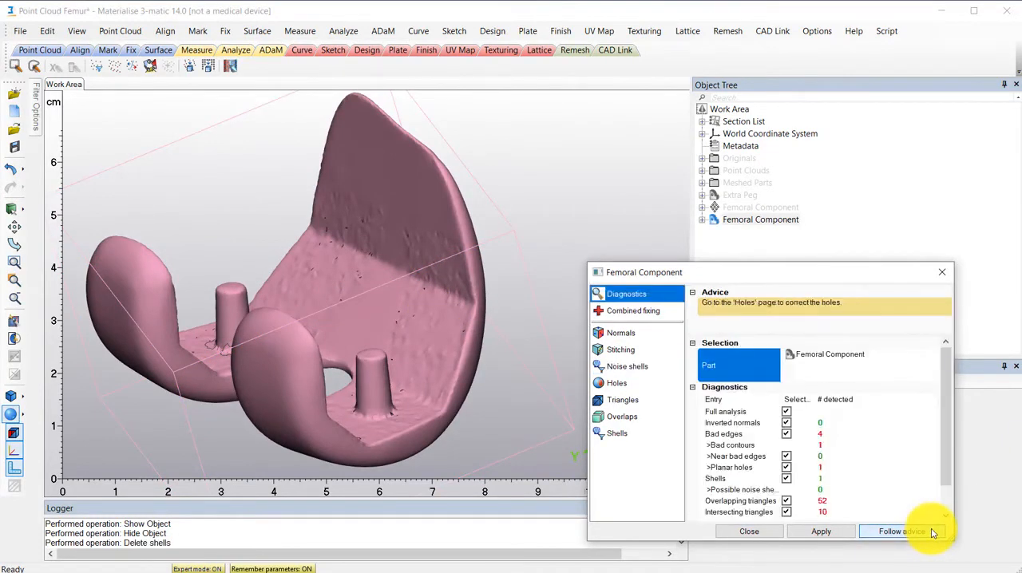
- Follow the wizard's further advice to repair the hole and the faulty triangles, and close the Fix Wizard
{"action": "left_click", "coordinate": [932, 532]}
{"action": "left_click", "coordinate": [932, 531]}
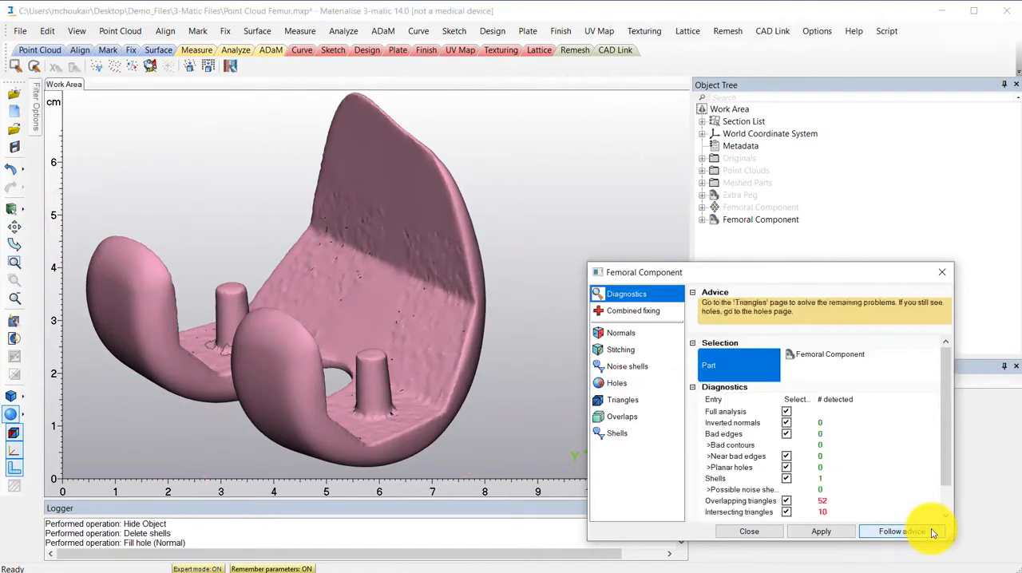
{"action": "left_click", "coordinate": [932, 532]}
{"action": "left_click", "coordinate": [933, 532]}
{"action": "left_click", "coordinate": [934, 531]}
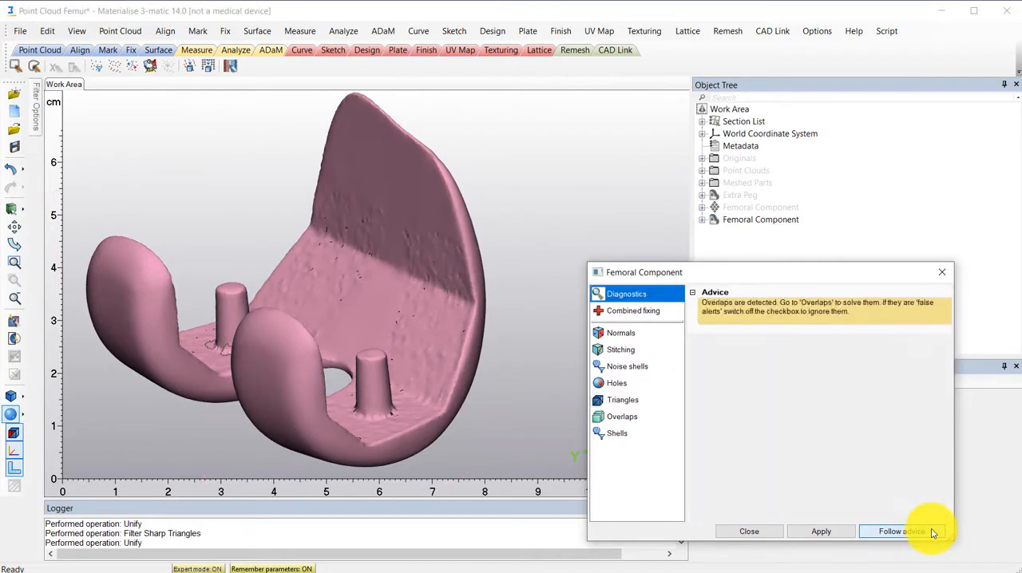
{"action": "left_click", "coordinate": [938, 532]}
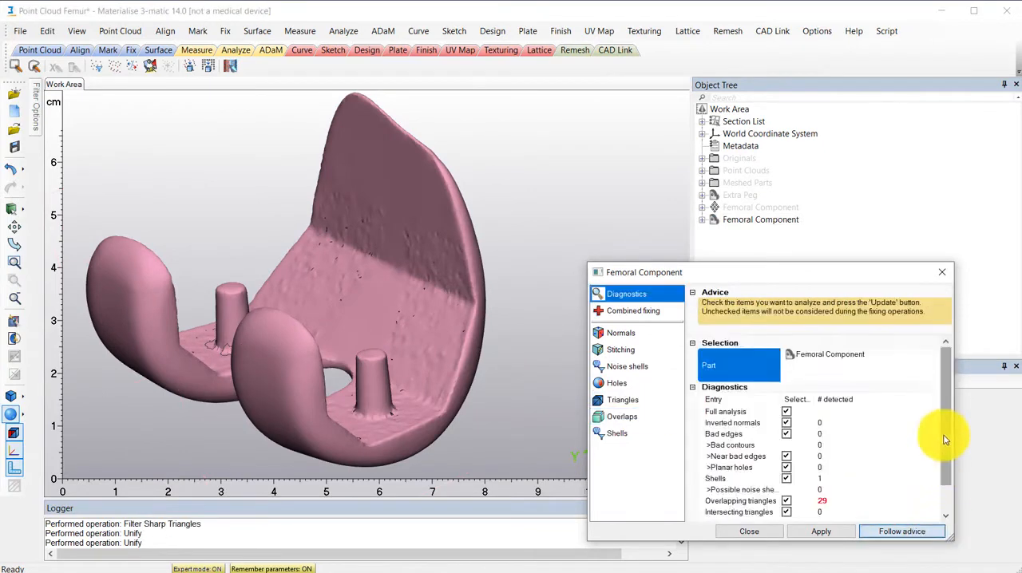
{"action": "left_click", "coordinate": [942, 272]}
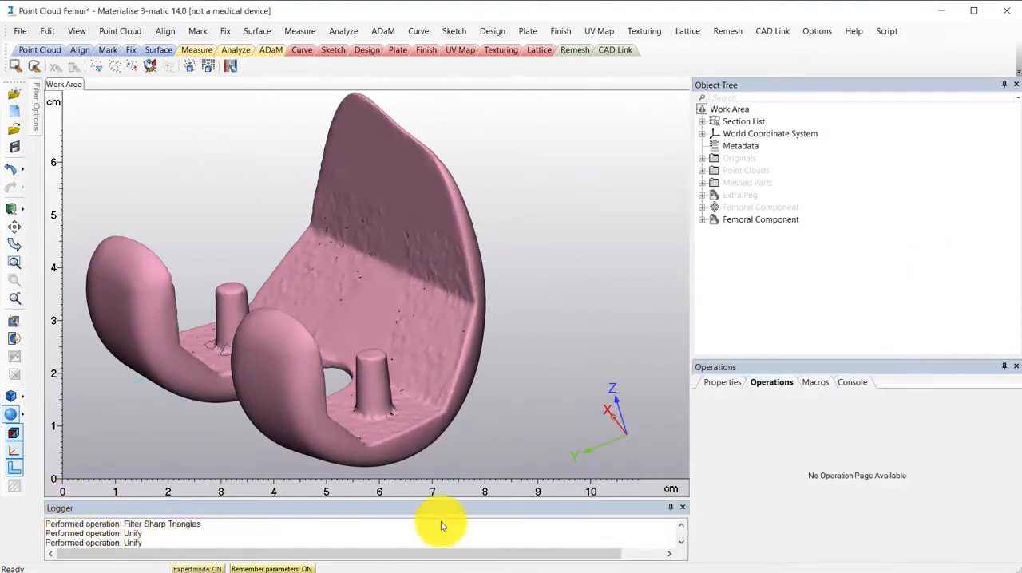
{"action": "left_click", "coordinate": [492, 31]}
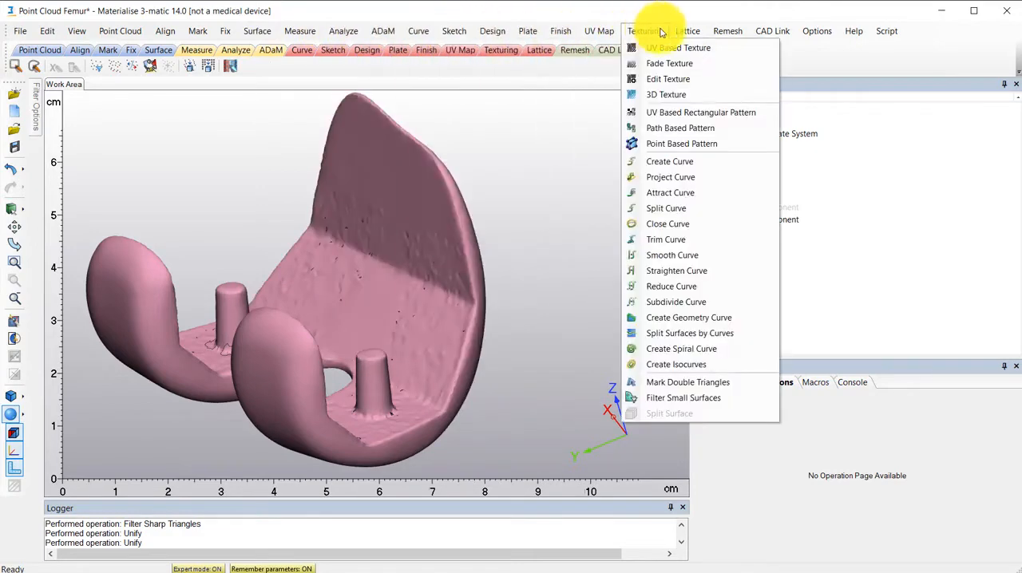
{"action": "left_click", "coordinate": [625, 194]}
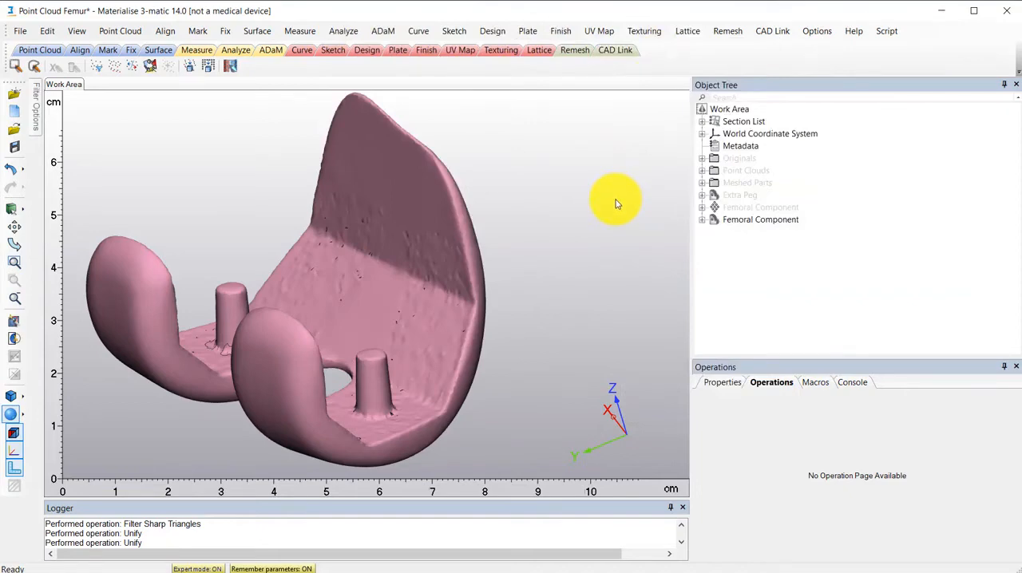
{"action": "right_click_drag", "start_coordinate": [504, 251], "coordinate": [479, 249]}
{"action": "left_click", "coordinate": [449, 196]}
{"action": "left_click", "coordinate": [479, 216]}
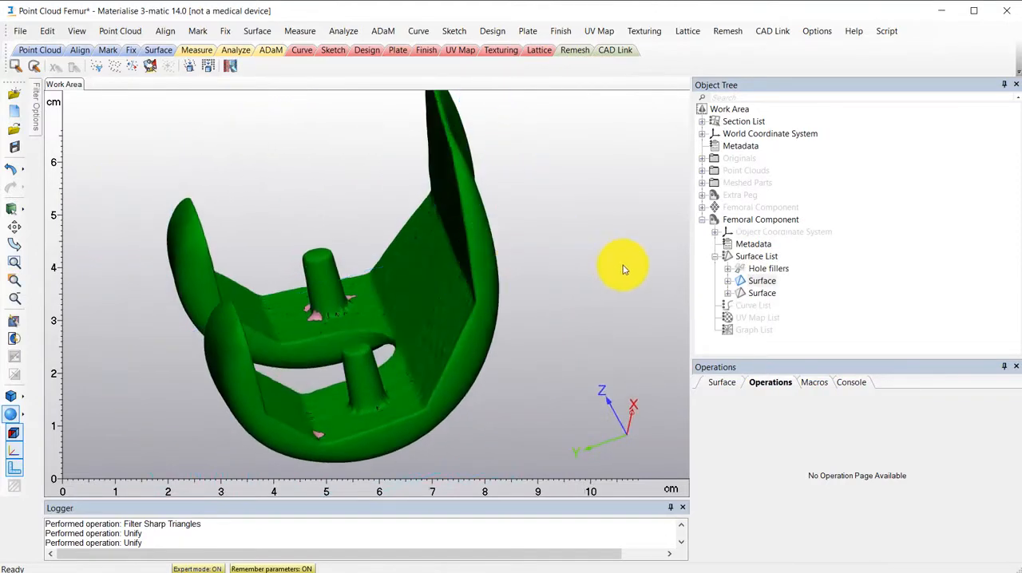
{"action": "left_click", "coordinate": [701, 220]}
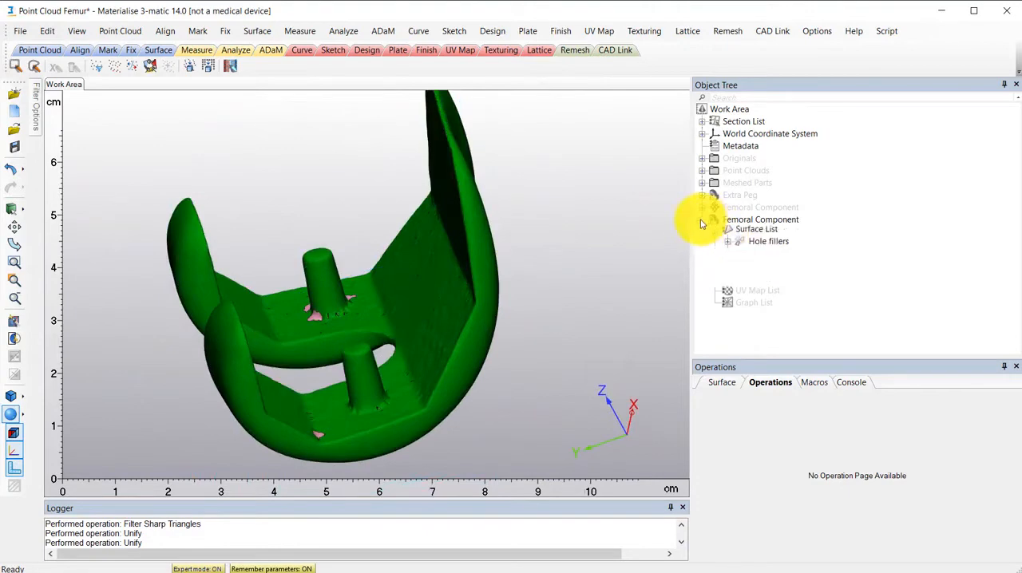
{"action": "right_click_drag", "start_coordinate": [513, 292], "coordinate": [523, 259]}
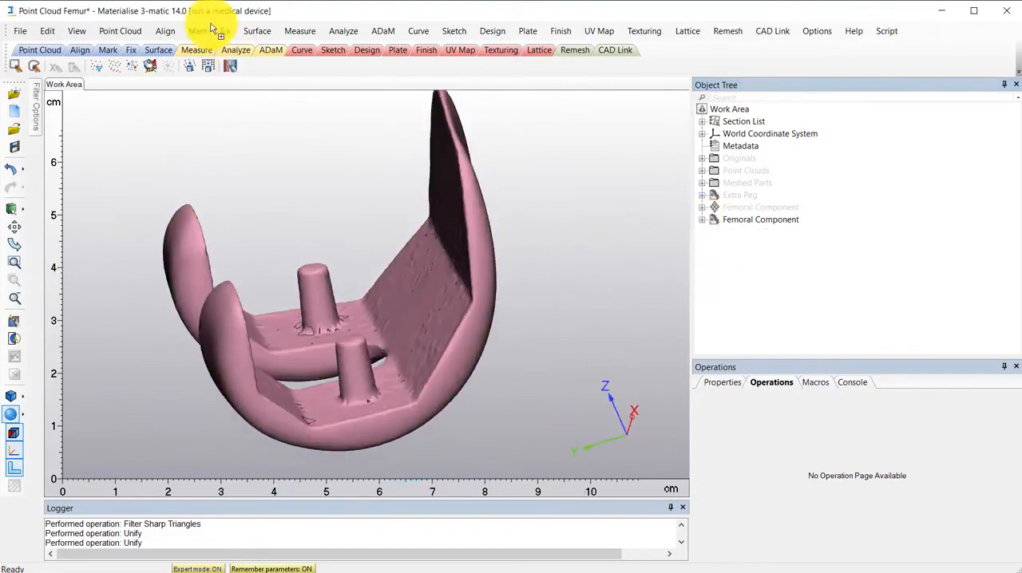
- Mark the triangles of the rear peg on the Femoral Component mesh using Wave Brush Mark with a 5.0000 brush diameter
{"action": "left_click", "coordinate": [198, 30]}
{"action": "mouse_move", "coordinate": [267, 32]}
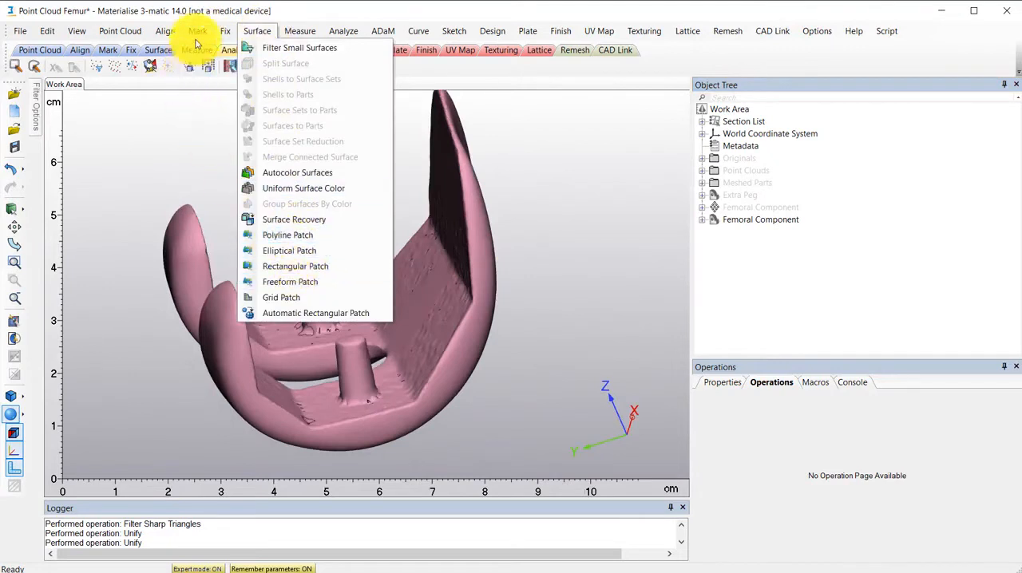
{"action": "mouse_move", "coordinate": [198, 32]}
{"action": "mouse_move", "coordinate": [266, 230]}
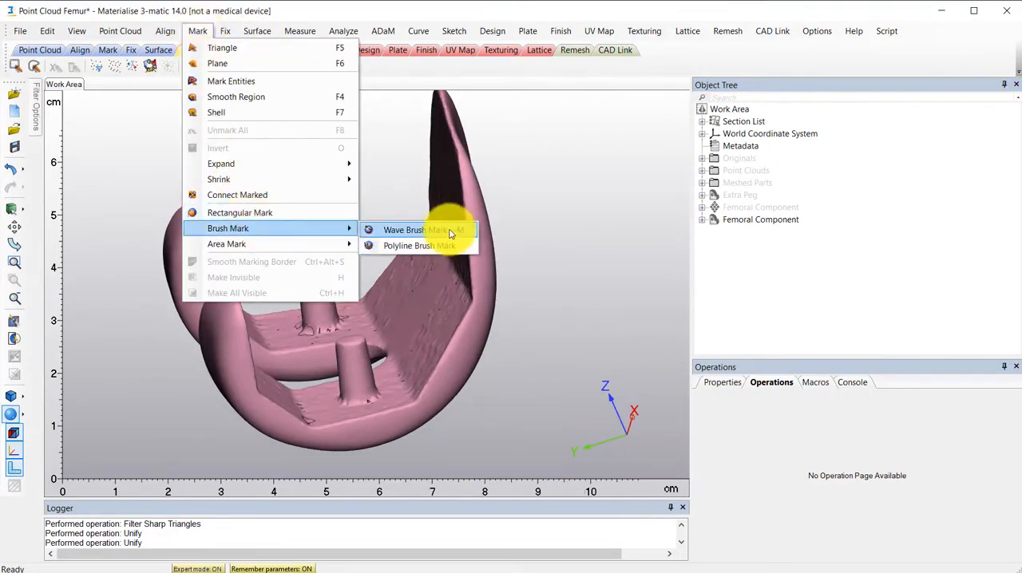
{"action": "left_click", "coordinate": [449, 233]}
{"action": "scroll", "coordinate": [331, 303], "scroll_direction": "up", "scroll_amount": 3}
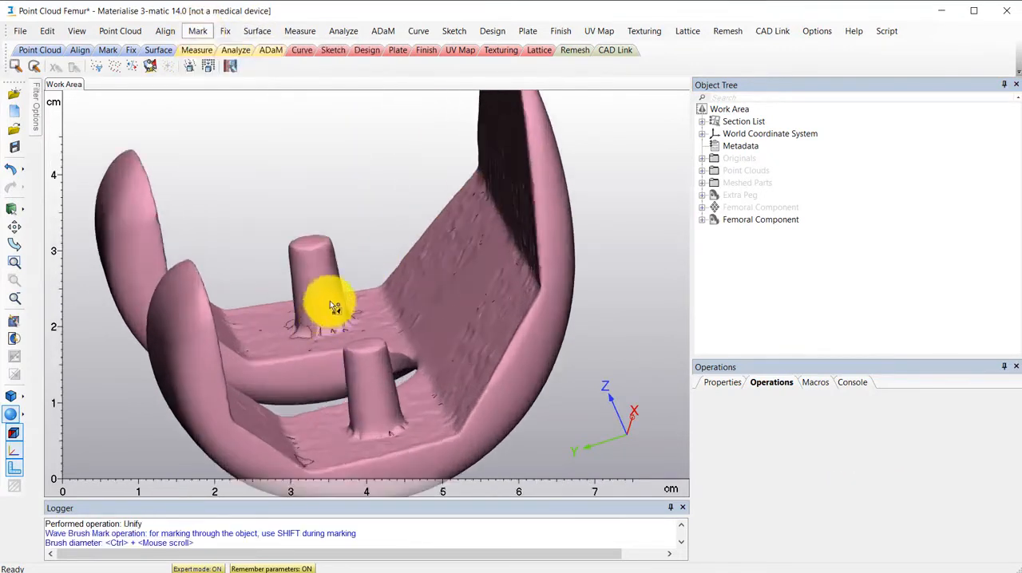
{"action": "mouse_move", "coordinate": [331, 303]}
{"action": "right_mouse_down"}
{"action": "mouse_move", "coordinate": [325, 281]}
{"action": "mouse_move", "coordinate": [327, 298]}
{"action": "right_mouse_up"}
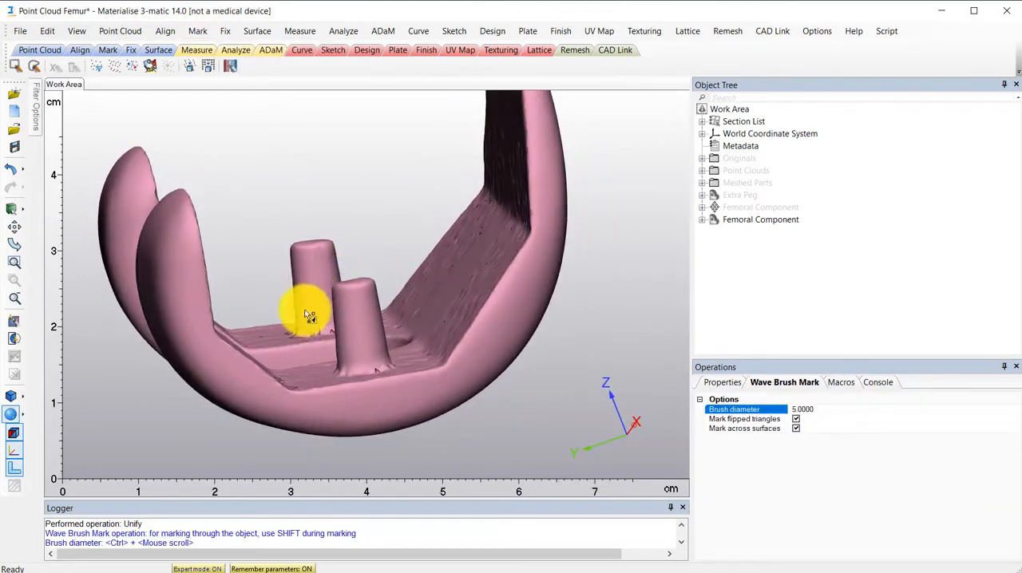
{"action": "left_click_drag", "start_coordinate": [308, 316], "coordinate": [312, 254]}
{"action": "right_click_drag", "start_coordinate": [325, 254], "coordinate": [331, 259]}
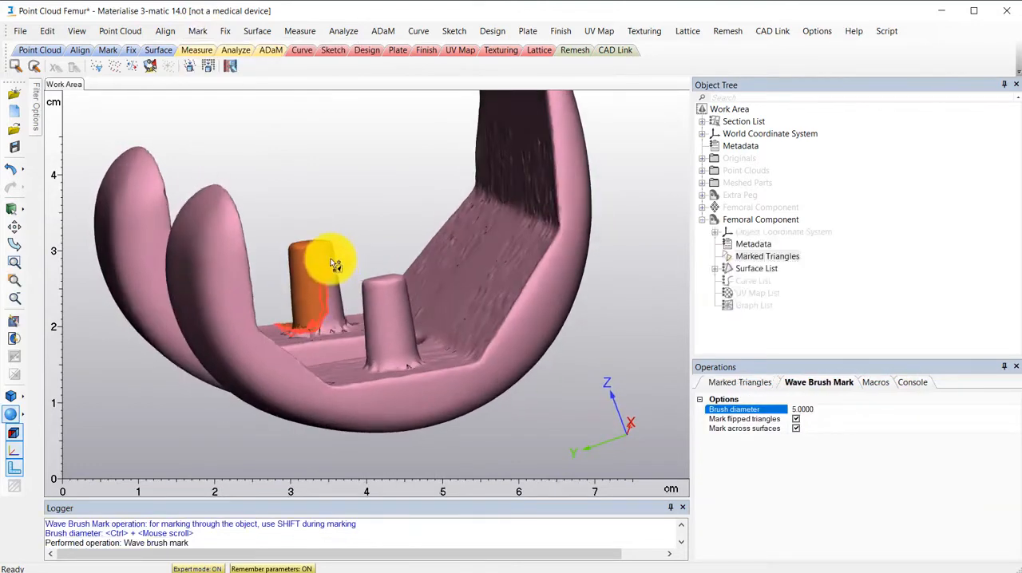
{"action": "left_click_drag", "start_coordinate": [329, 304], "coordinate": [329, 313]}
{"action": "right_click_drag", "start_coordinate": [326, 265], "coordinate": [334, 354]}
{"action": "right_click_drag", "start_coordinate": [339, 220], "coordinate": [338, 255]}
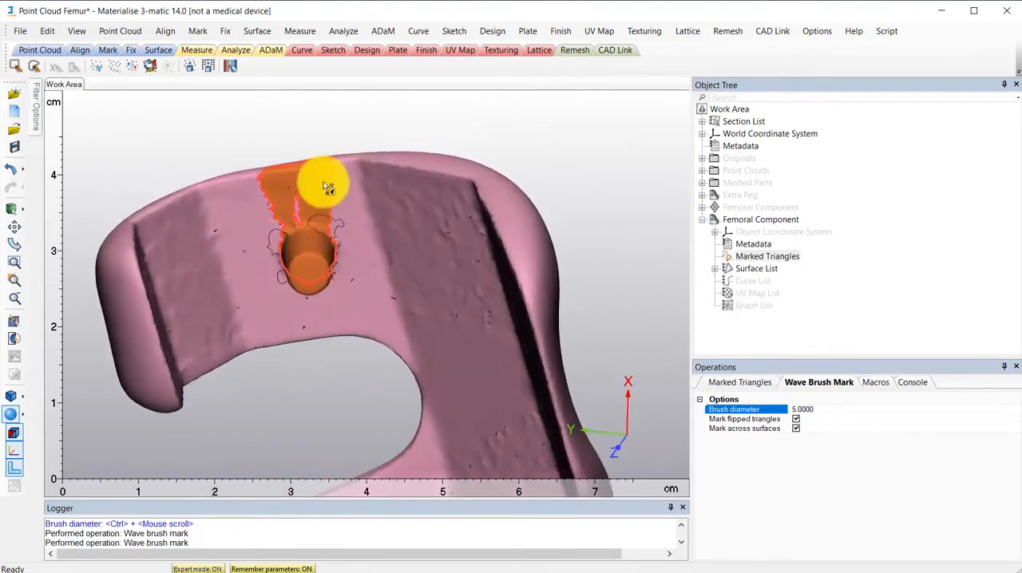
- Unmark the stray area on the flat surface beside the peg, and expand and shrink the marking once
{"action": "mouse_move", "coordinate": [332, 174]}
{"action": "left_mouse_down"}
{"action": "mouse_move", "coordinate": [266, 208]}
{"action": "mouse_move", "coordinate": [338, 209]}
{"action": "mouse_move", "coordinate": [325, 216]}
{"action": "left_mouse_up"}
{"action": "mouse_move", "coordinate": [359, 202]}
{"action": "right_mouse_down"}
{"action": "mouse_move", "coordinate": [317, 141]}
{"action": "mouse_move", "coordinate": [343, 115]}
{"action": "right_mouse_up"}
{"action": "key", "text": "plus"}
{"action": "key", "text": "minus"}
- Brush-mark the remaining unmarked areas around the base of the peg and leave Wave Brush Mark
{"action": "scroll", "coordinate": [363, 263], "scroll_direction": "up", "scroll_amount": 4}
{"action": "right_click_drag", "start_coordinate": [364, 264], "coordinate": [341, 211]}
{"action": "middle_click_drag", "start_coordinate": [341, 211], "coordinate": [337, 257]}
{"action": "right_click_drag", "start_coordinate": [337, 257], "coordinate": [276, 375]}
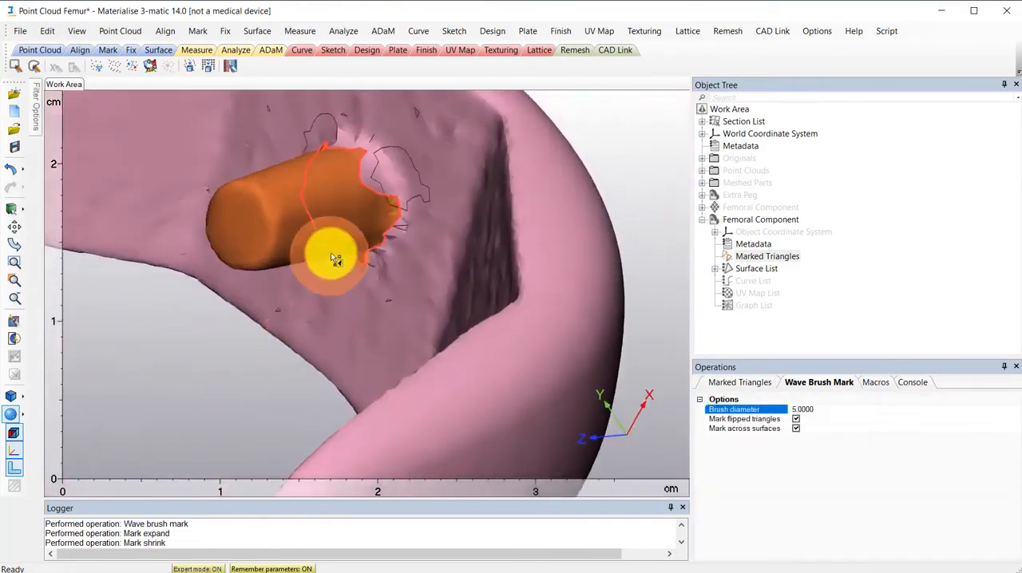
{"action": "left_click_drag", "start_coordinate": [334, 257], "coordinate": [353, 197]}
{"action": "right_click_drag", "start_coordinate": [347, 239], "coordinate": [353, 197]}
{"action": "mouse_move", "coordinate": [353, 198]}
{"action": "left_mouse_down"}
{"action": "mouse_move", "coordinate": [315, 175]}
{"action": "mouse_move", "coordinate": [341, 171]}
{"action": "left_mouse_up"}
{"action": "mouse_move", "coordinate": [359, 234]}
{"action": "right_mouse_down"}
{"action": "mouse_move", "coordinate": [369, 160]}
{"action": "mouse_move", "coordinate": [389, 210]}
{"action": "mouse_move", "coordinate": [438, 184]}
{"action": "right_mouse_up"}
{"action": "scroll", "coordinate": [389, 211], "scroll_direction": "down", "scroll_amount": 4}
{"action": "key", "text": "Escape"}
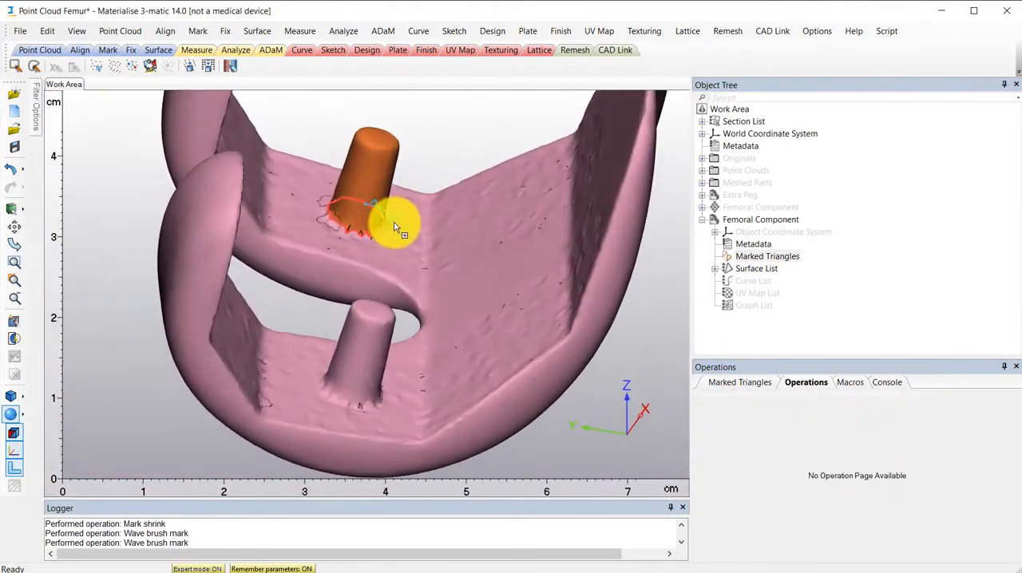
- Copy the marked peg triangles to a new part
{"action": "mouse_move", "coordinate": [649, 287]}
{"action": "right_mouse_down"}
{"action": "mouse_move", "coordinate": [639, 195]}
{"action": "mouse_move", "coordinate": [468, 282]}
{"action": "mouse_move", "coordinate": [486, 283]}
{"action": "right_mouse_up"}
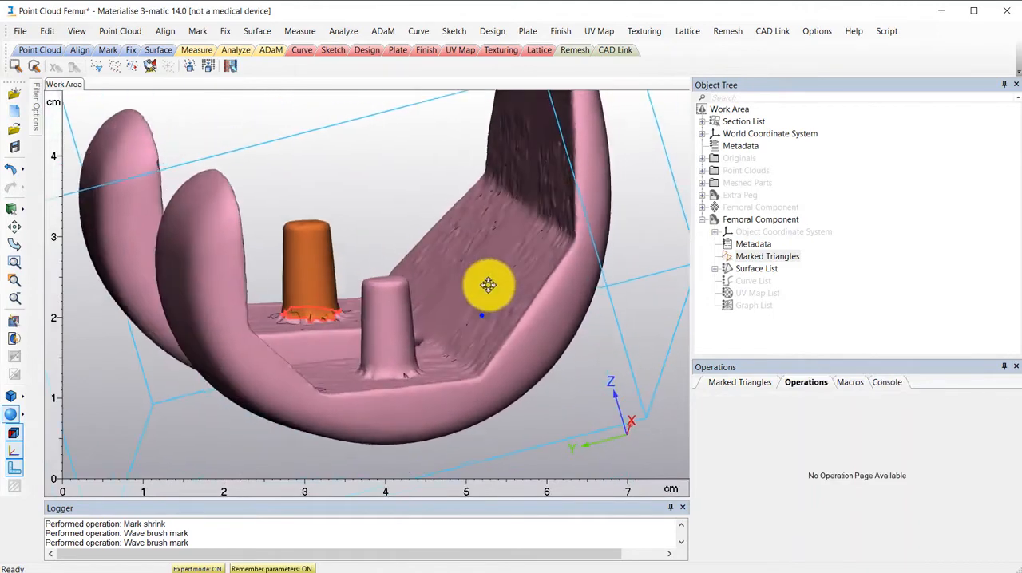
{"action": "right_click", "coordinate": [313, 251]}
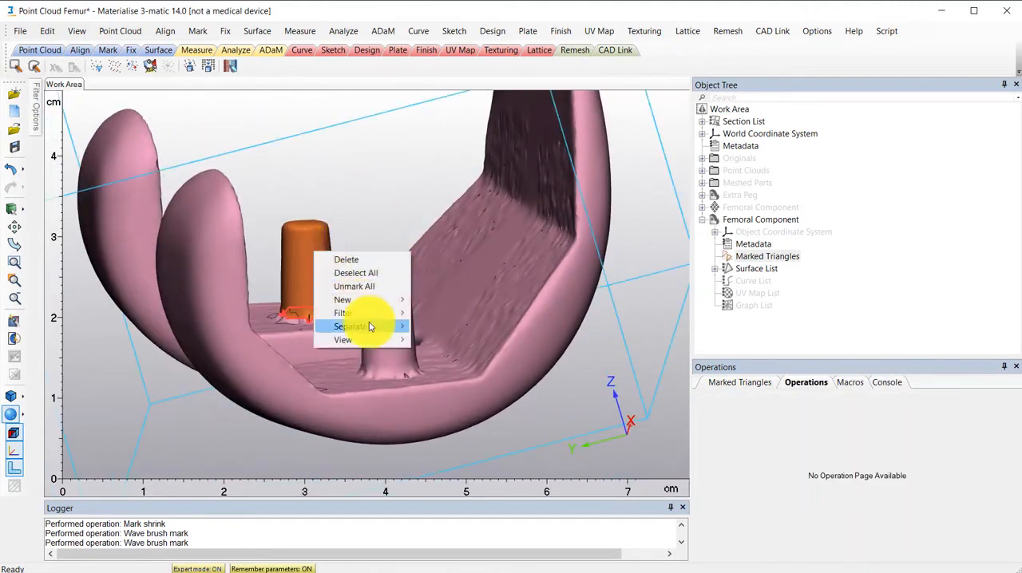
{"action": "right_click", "coordinate": [751, 256]}
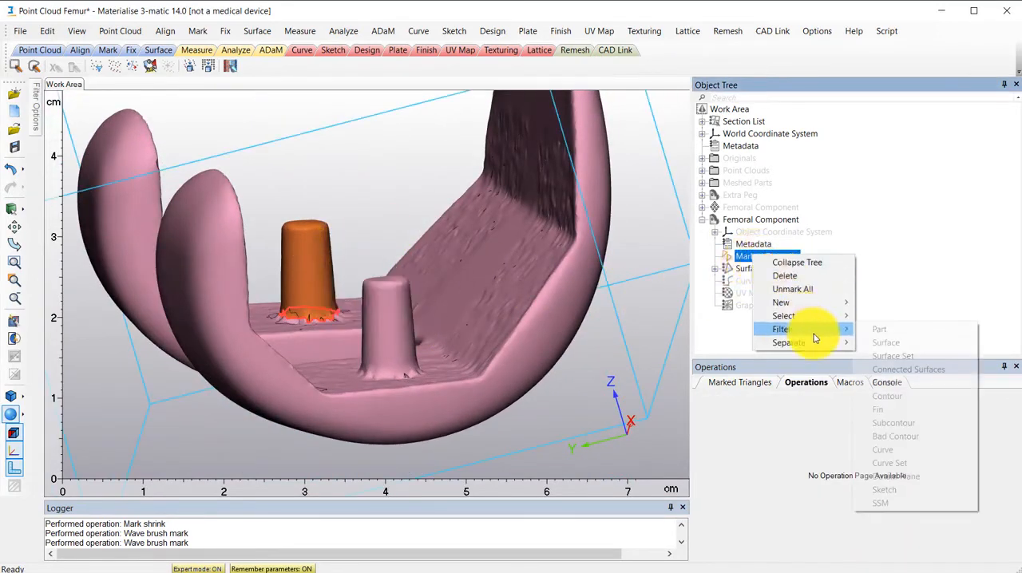
{"action": "left_click", "coordinate": [730, 331]}
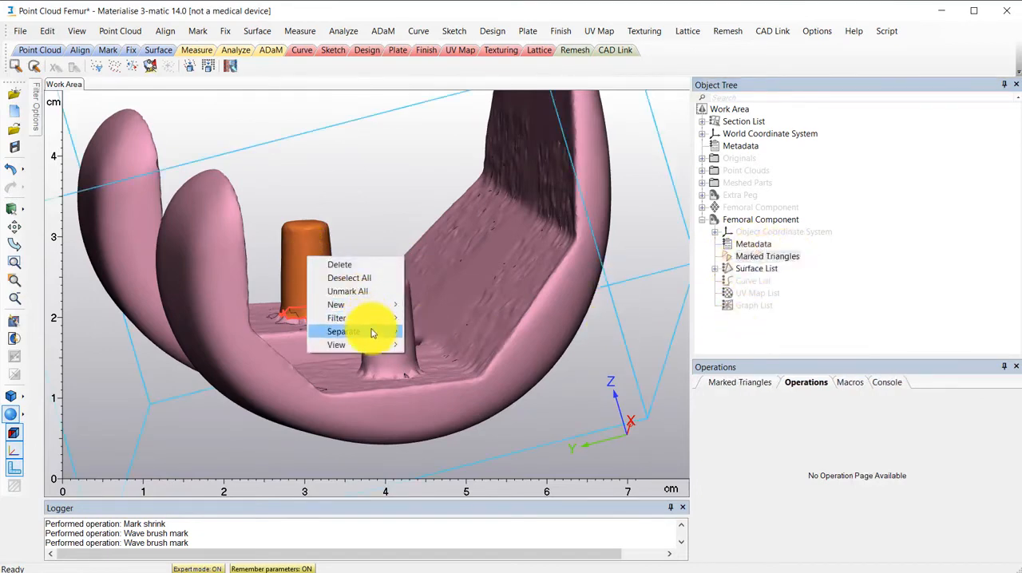
{"action": "mouse_move", "coordinate": [390, 332]}
{"action": "mouse_move", "coordinate": [495, 331]}
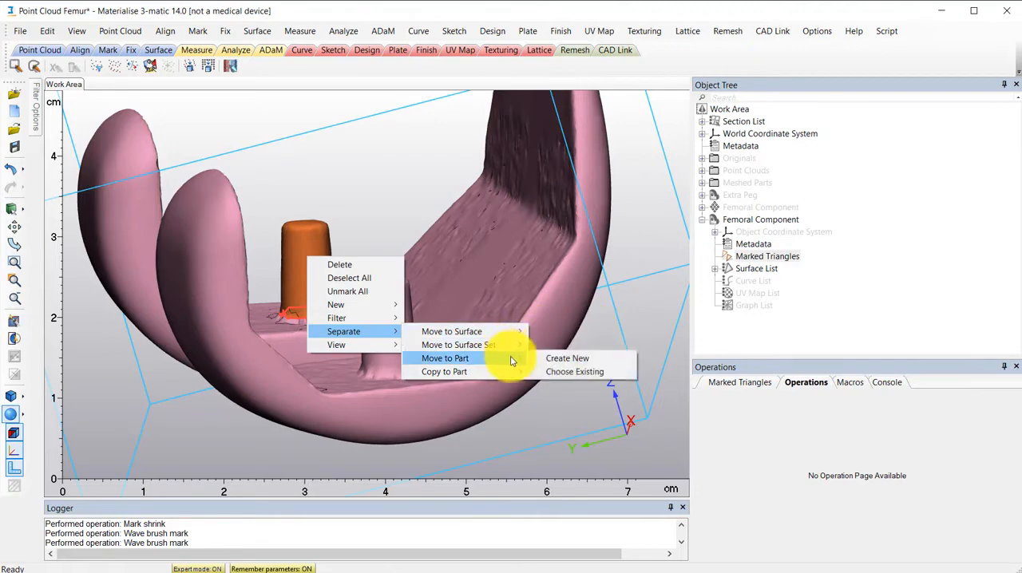
{"action": "mouse_move", "coordinate": [515, 375]}
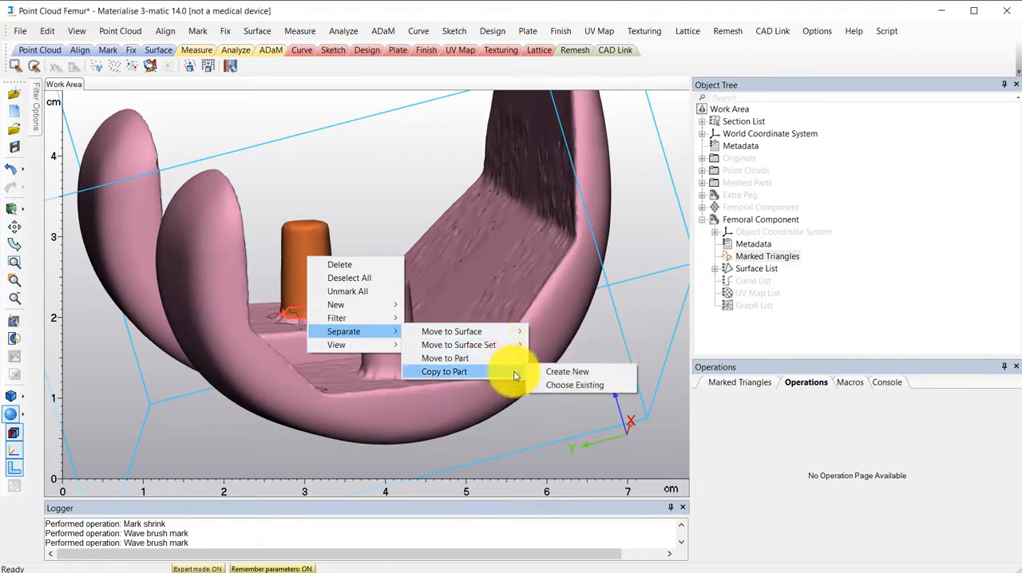
{"action": "left_click", "coordinate": [598, 373]}
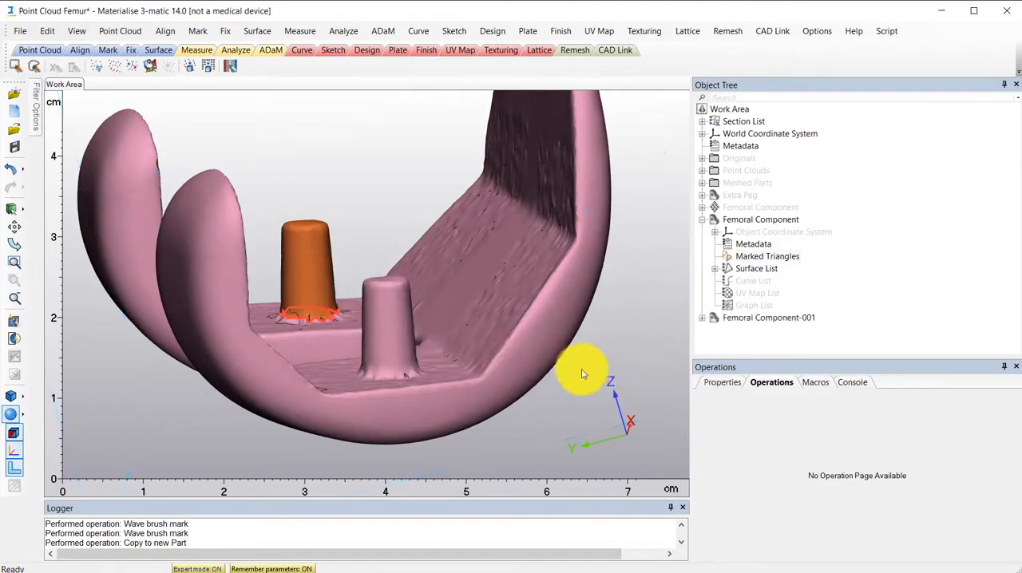
- Hide the meshed Femoral Component and view the copied peg part on its own
{"action": "left_click", "coordinate": [703, 220]}
{"action": "right_click", "coordinate": [703, 220]}
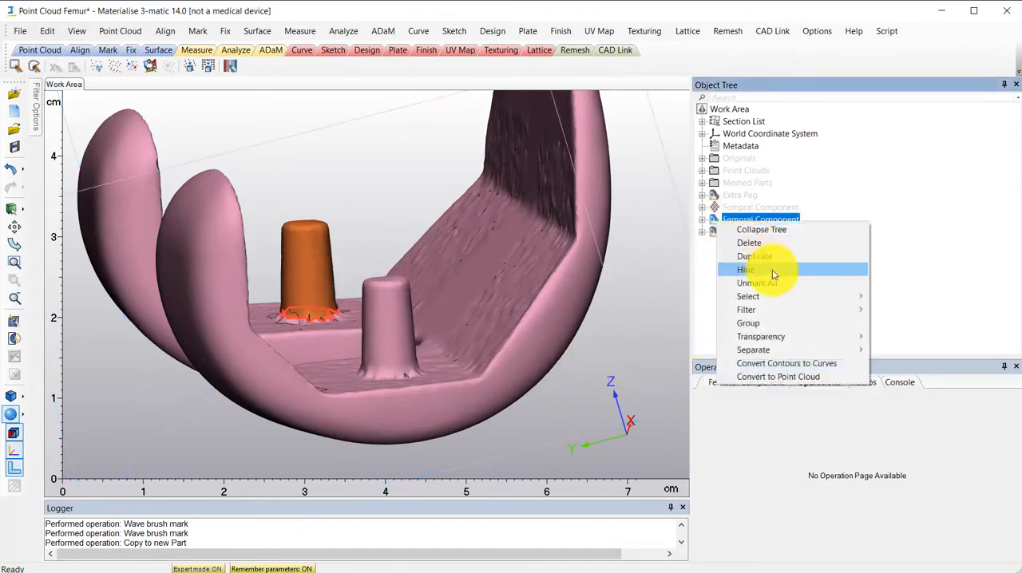
{"action": "left_click", "coordinate": [709, 274]}
{"action": "right_click_drag", "start_coordinate": [490, 303], "coordinate": [360, 254]}
- Show the meshed Femoral Component again and unmark all its triangles
{"action": "right_click", "coordinate": [715, 221]}
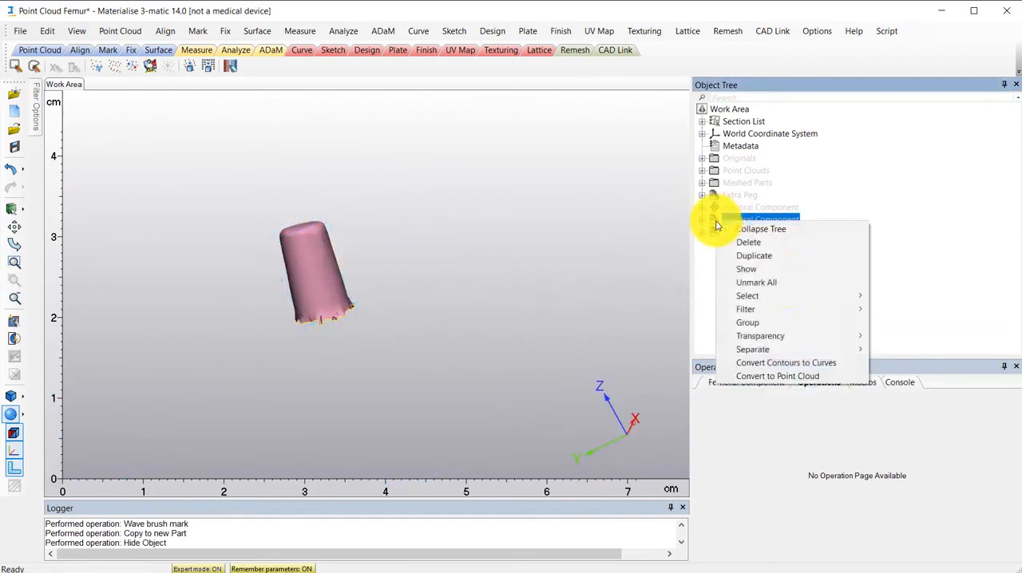
{"action": "left_click", "coordinate": [773, 269]}
{"action": "right_click", "coordinate": [716, 221]}
{"action": "left_click", "coordinate": [778, 279]}
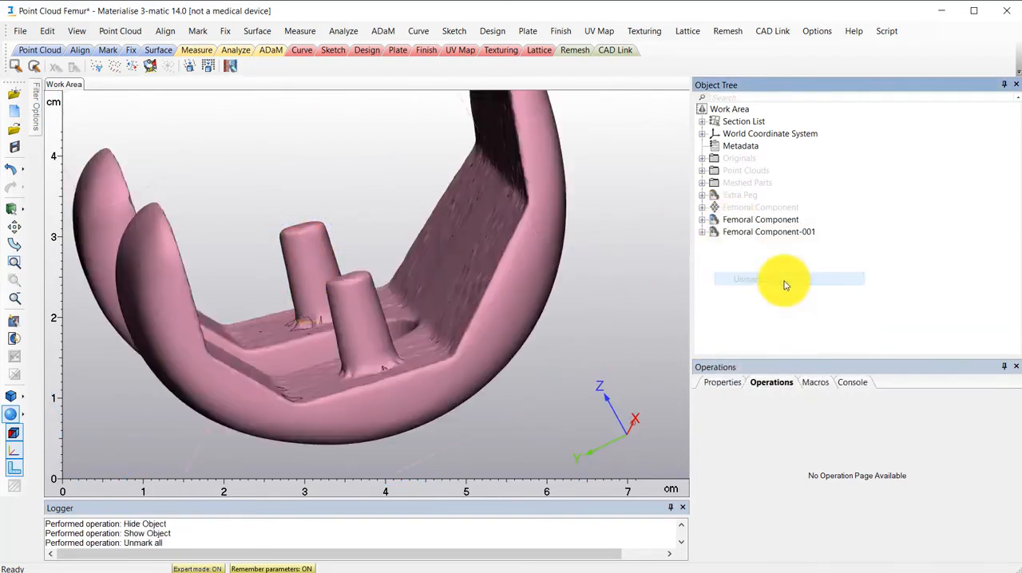
- Translate and rotate the copied peg part Femoral Component-001 onto the anterior flange, using the inertia axes coordinate system
{"action": "scroll", "coordinate": [326, 327], "scroll_direction": "up", "scroll_amount": 5}
{"action": "right_click_drag", "start_coordinate": [326, 326], "coordinate": [337, 293]}
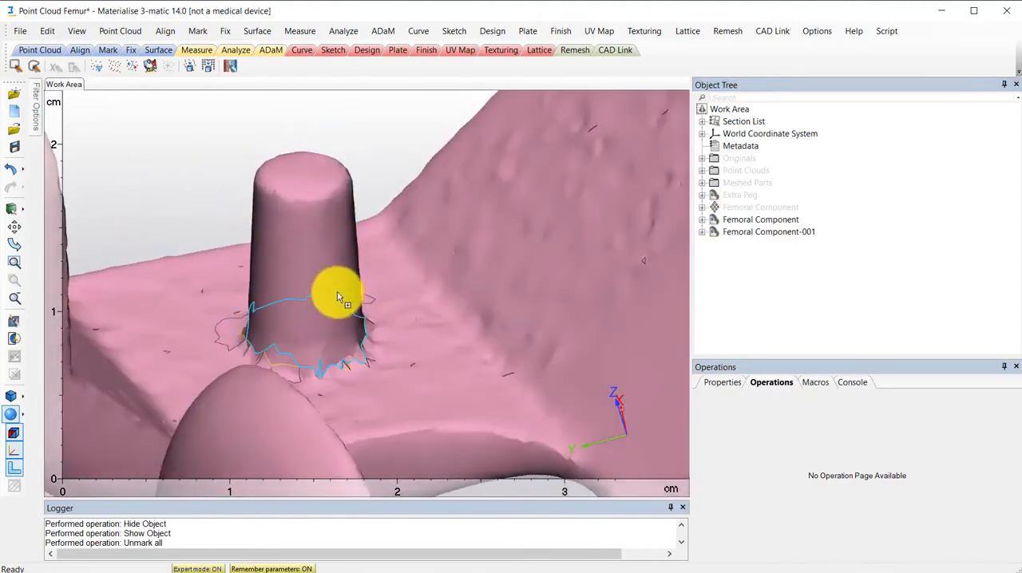
{"action": "scroll", "coordinate": [338, 293], "scroll_direction": "down", "scroll_amount": 3}
{"action": "left_click", "coordinate": [718, 232]}
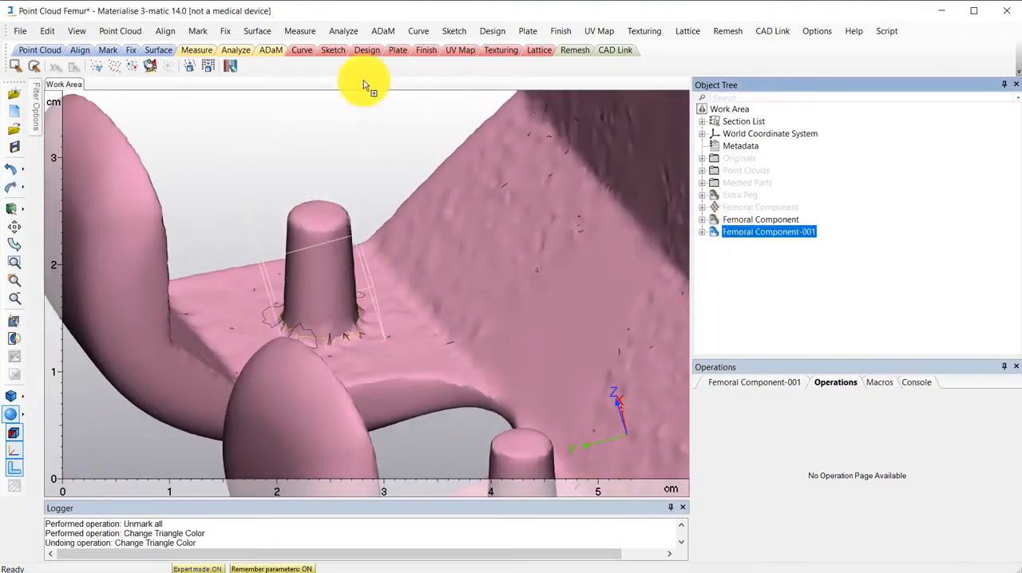
{"action": "left_click", "coordinate": [206, 67]}
{"action": "left_click_drag", "start_coordinate": [383, 289], "coordinate": [491, 250]}
{"action": "left_click_drag", "start_coordinate": [540, 169], "coordinate": [551, 142]}
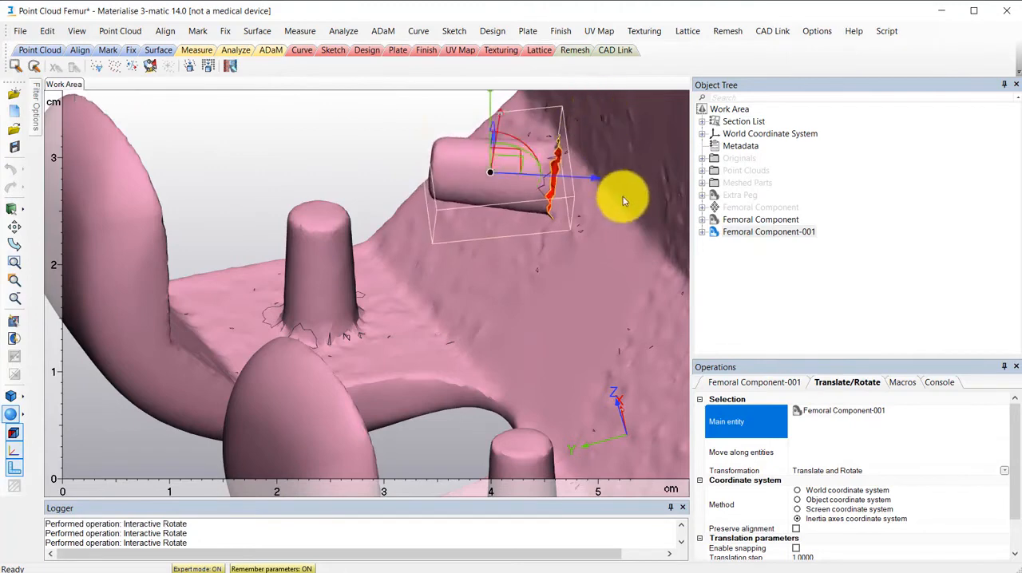
- Show the Extra Peg part and hide the copied peg part Femoral Component-001
{"action": "right_click_drag", "start_coordinate": [624, 201], "coordinate": [600, 266]}
{"action": "right_click", "coordinate": [713, 195]}
{"action": "left_click", "coordinate": [754, 254]}
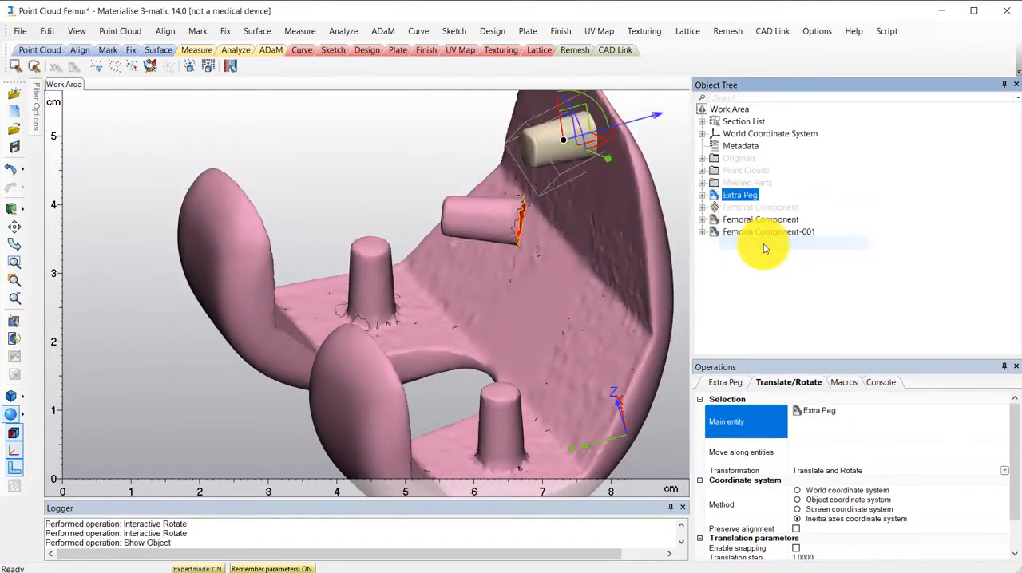
{"action": "right_click", "coordinate": [719, 233]}
{"action": "left_click", "coordinate": [758, 283]}
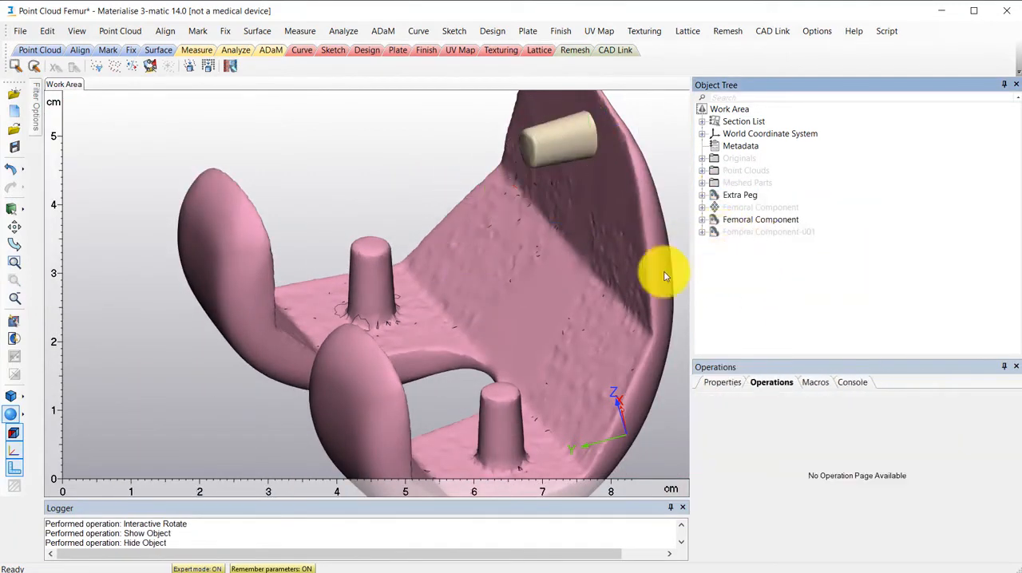
- Set the meshed Femoral Component to medium transparency and examine where the Extra Peg meets the flange wall
{"action": "scroll", "coordinate": [428, 272], "scroll_direction": "down", "scroll_amount": 5}
{"action": "scroll", "coordinate": [616, 303], "scroll_direction": "up", "scroll_amount": 6}
{"action": "right_click", "coordinate": [715, 224]}
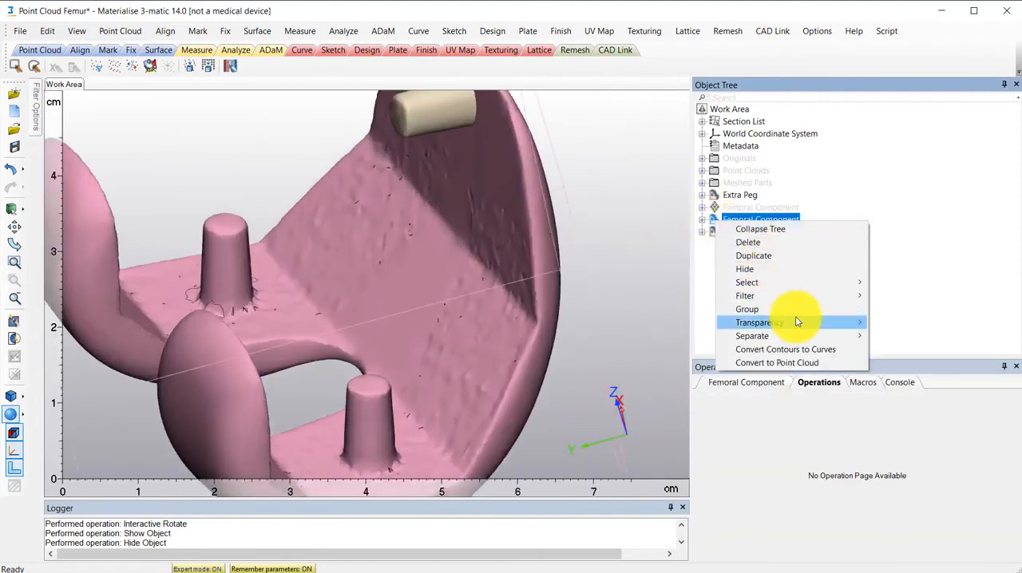
{"action": "mouse_move", "coordinate": [787, 320]}
{"action": "left_click", "coordinate": [839, 346]}
{"action": "scroll", "coordinate": [497, 262], "scroll_direction": "down", "scroll_amount": 3}
{"action": "right_click_drag", "start_coordinate": [497, 263], "coordinate": [541, 153]}
{"action": "scroll", "coordinate": [479, 176], "scroll_direction": "up", "scroll_amount": 5}
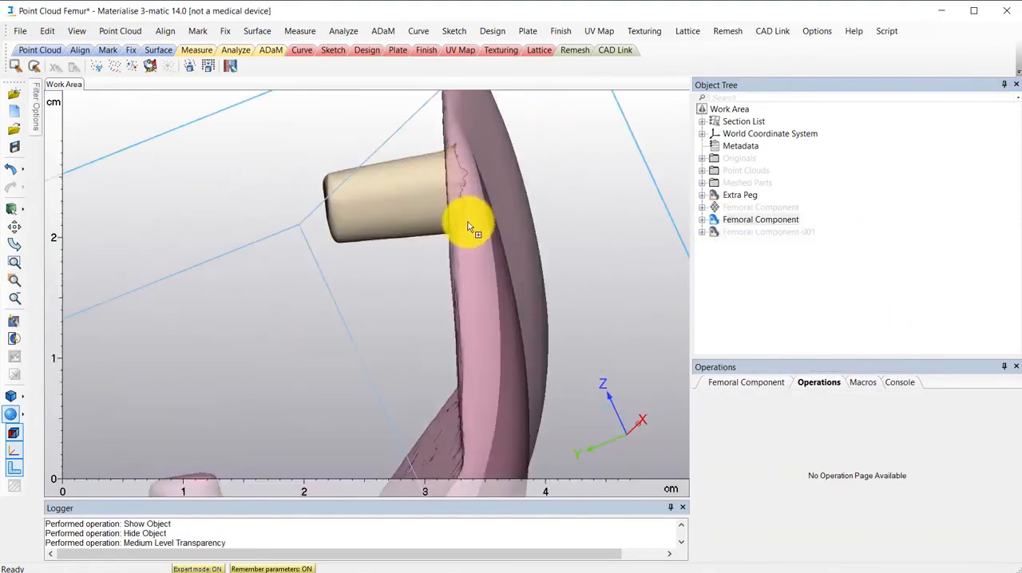
{"action": "scroll", "coordinate": [473, 169], "scroll_direction": "down", "scroll_amount": 3}
{"action": "right_click_drag", "start_coordinate": [474, 168], "coordinate": [509, 207]}
{"action": "right_click_drag", "start_coordinate": [509, 207], "coordinate": [502, 213]}
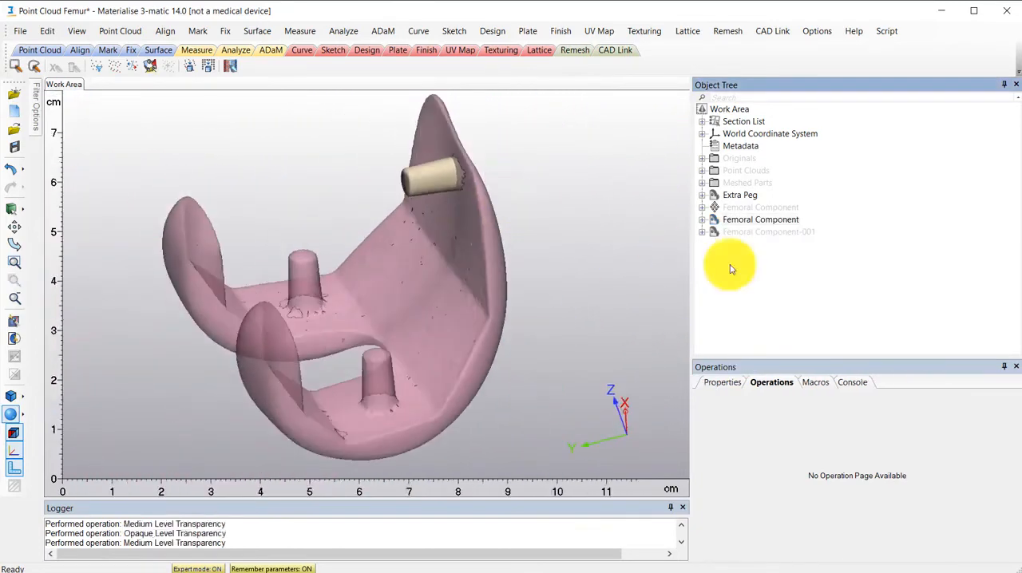
- Merge the Extra Peg with the meshed Femoral Component and set the merged part to medium transparency
{"action": "right_click", "coordinate": [716, 198]}
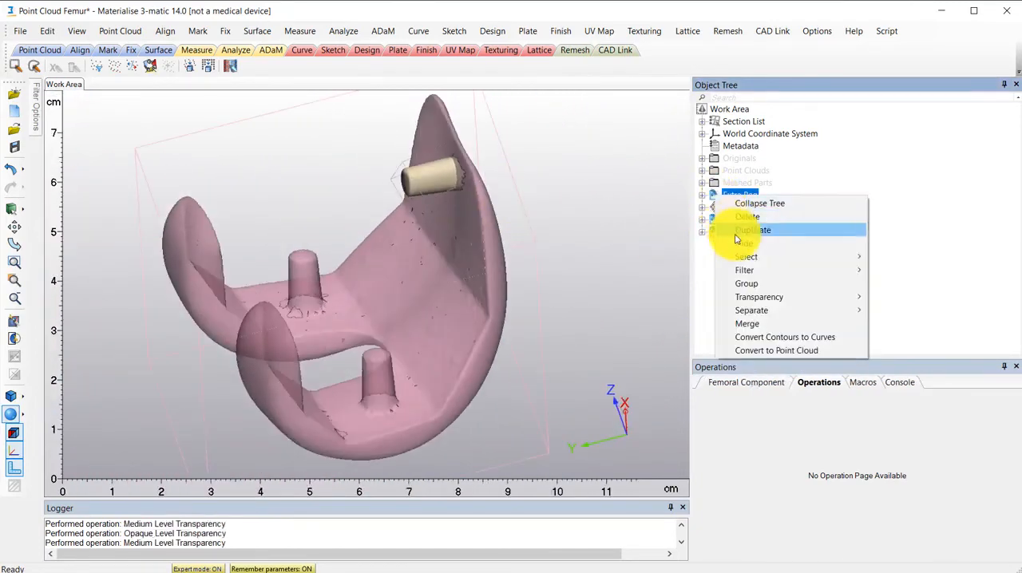
{"action": "left_click", "coordinate": [766, 325]}
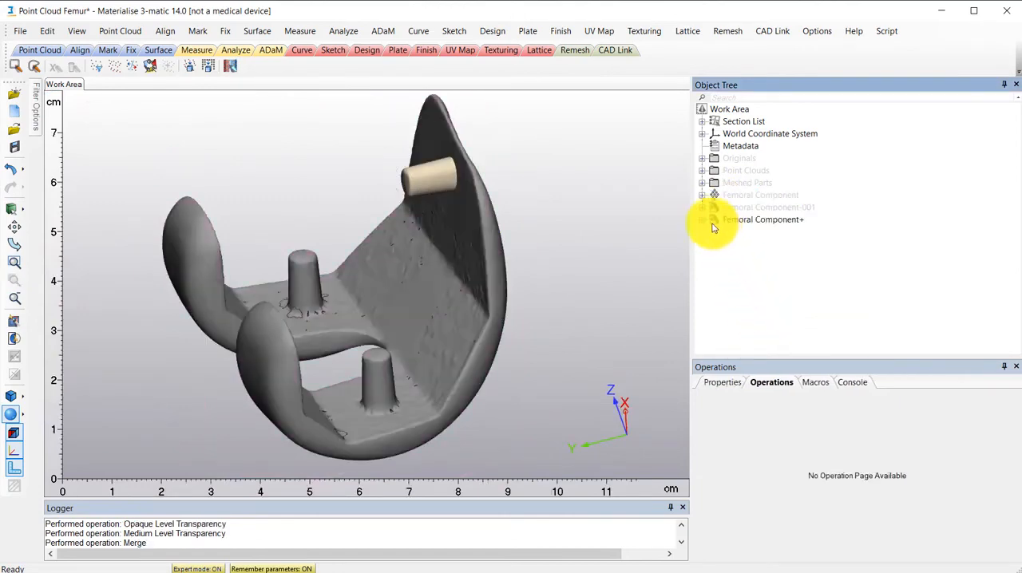
{"action": "right_click", "coordinate": [719, 221]}
{"action": "mouse_move", "coordinate": [798, 324]}
{"action": "left_click", "coordinate": [924, 349]}
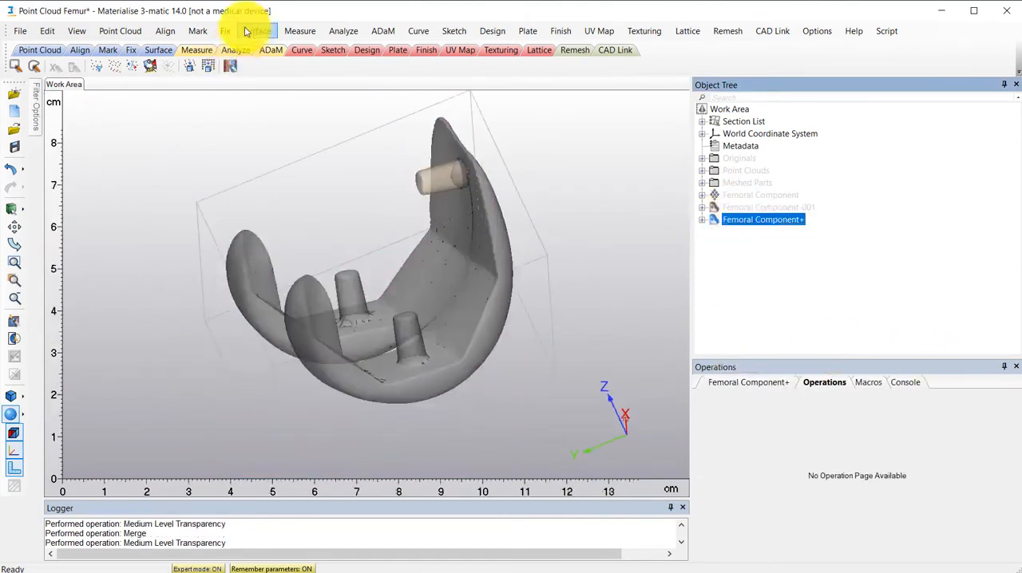
- Repair Femoral Component+ in the Fix Wizard by following its advice, watching the peg's junction, and close the wizard
{"action": "left_click", "coordinate": [257, 31]}
{"action": "left_click", "coordinate": [240, 46]}
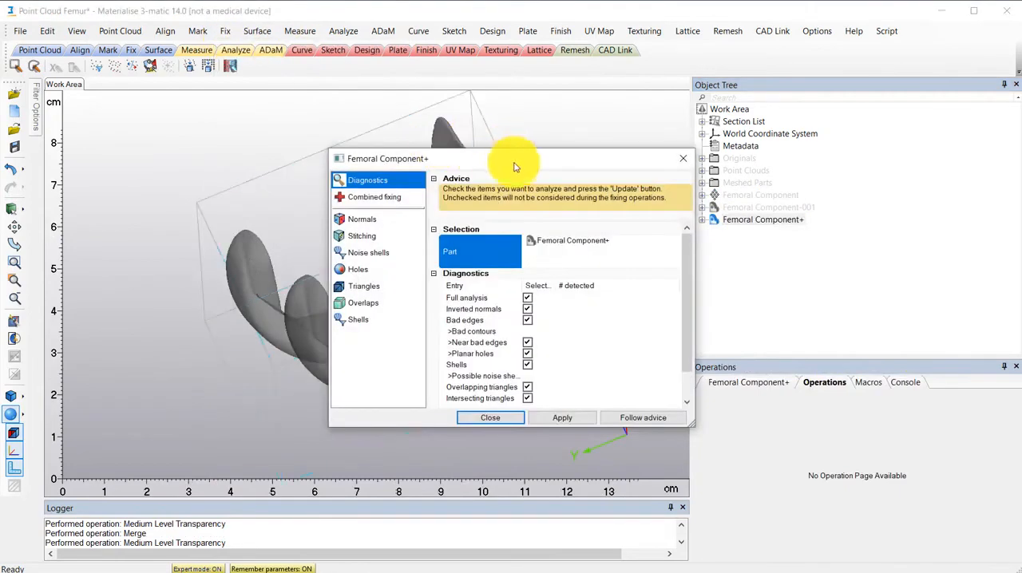
{"action": "left_click_drag", "start_coordinate": [515, 166], "coordinate": [722, 274]}
{"action": "scroll", "coordinate": [475, 165], "scroll_direction": "up", "scroll_amount": 5}
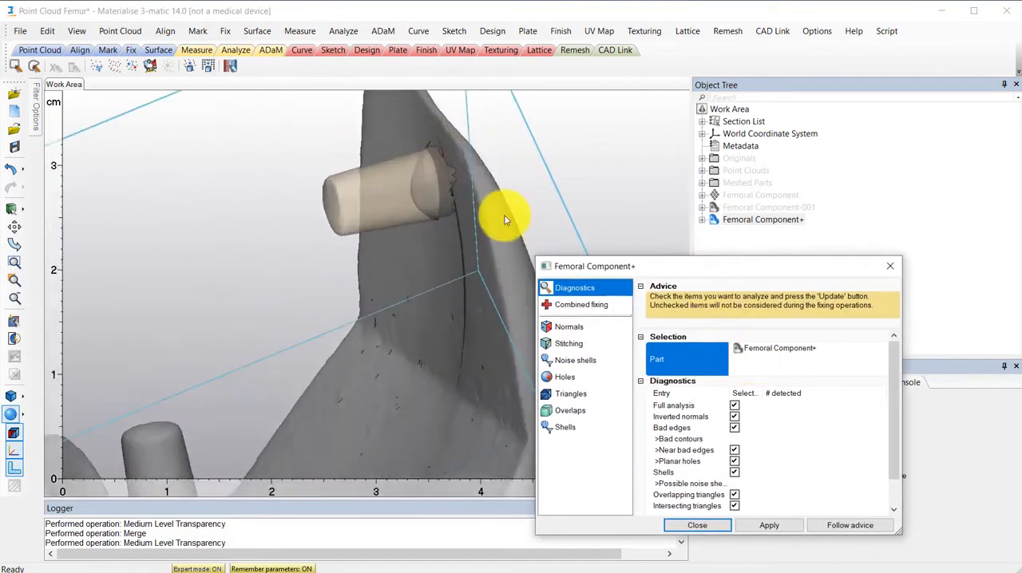
{"action": "left_click", "coordinate": [850, 522]}
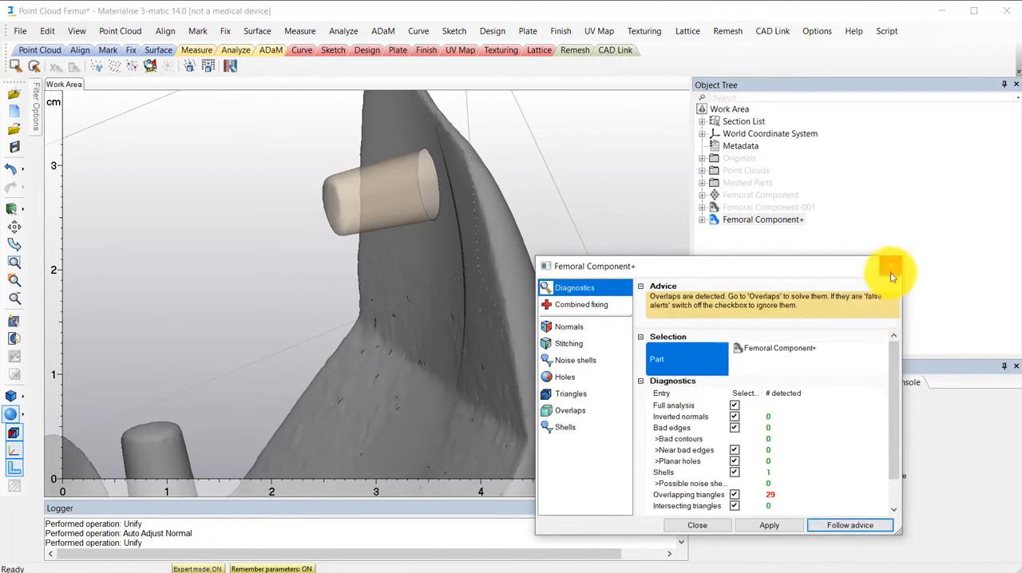
{"action": "left_click", "coordinate": [891, 270]}
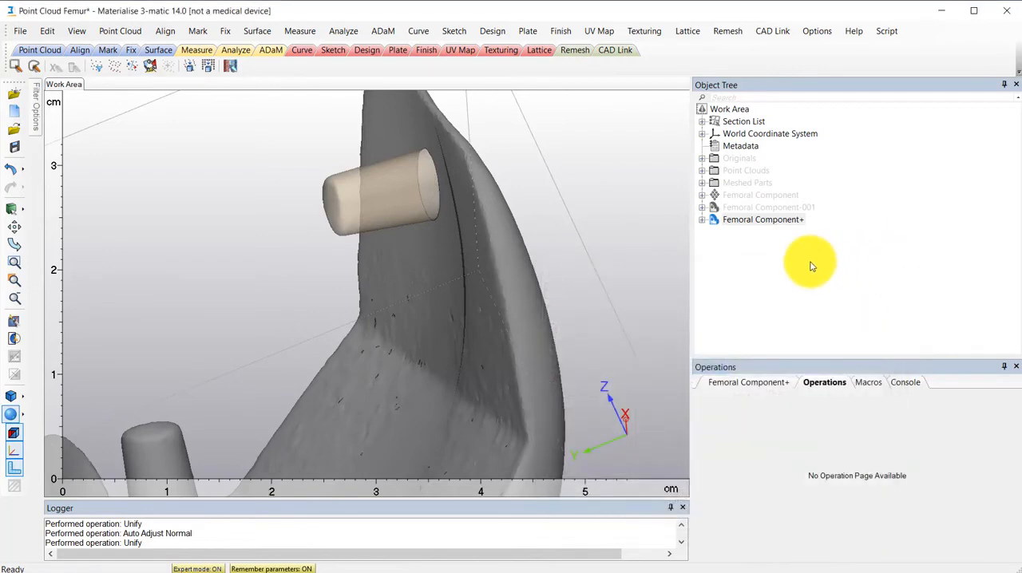
{"action": "left_click", "coordinate": [492, 31]}
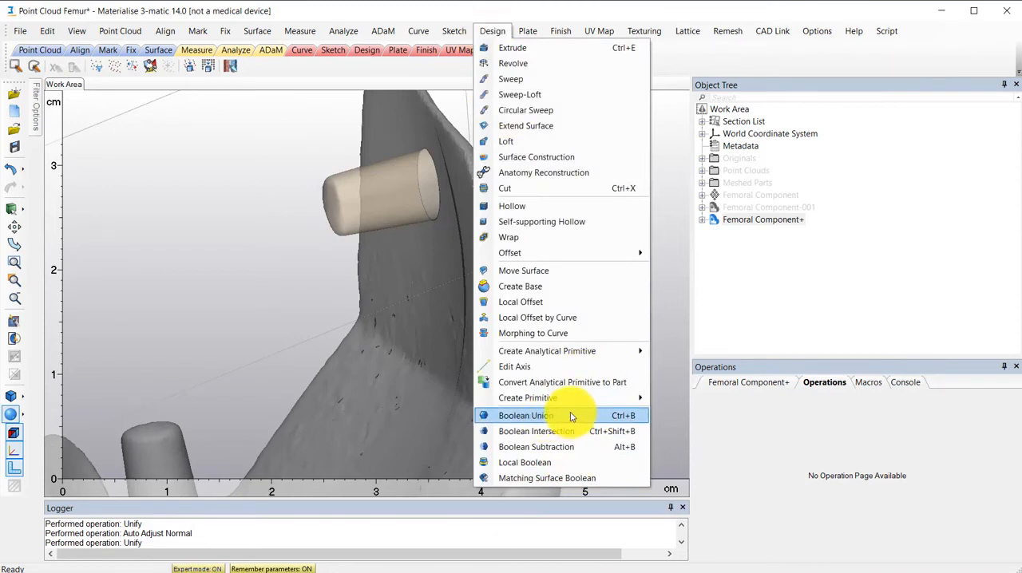
{"action": "left_click", "coordinate": [722, 234]}
- Set Femoral Component+ back to opaque and view the whole part
{"action": "right_click", "coordinate": [716, 222]}
{"action": "mouse_move", "coordinate": [790, 327]}
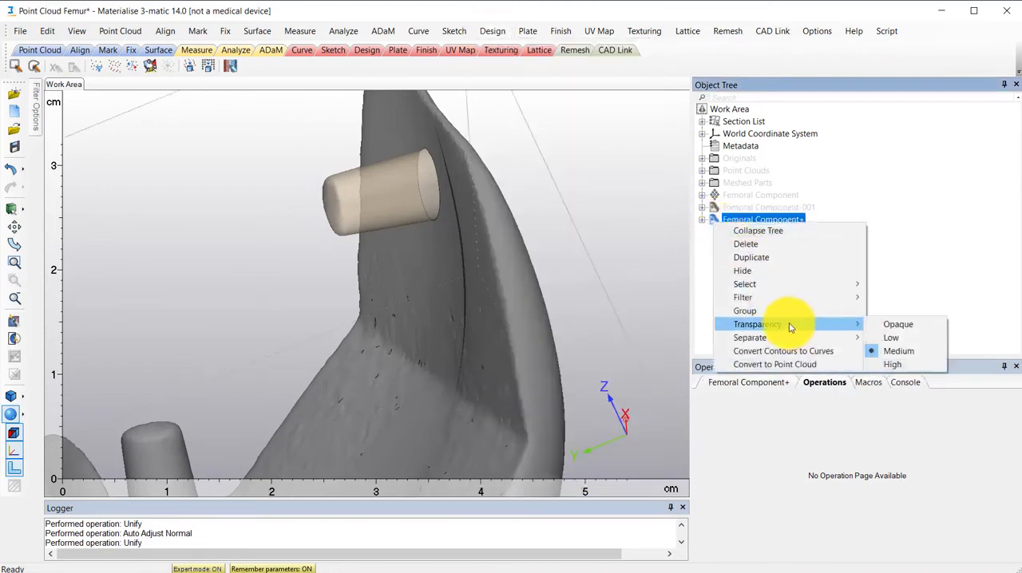
{"action": "left_click", "coordinate": [898, 324]}
{"action": "scroll", "coordinate": [586, 233], "scroll_direction": "down", "scroll_amount": 5}
{"action": "left_click", "coordinate": [714, 304]}
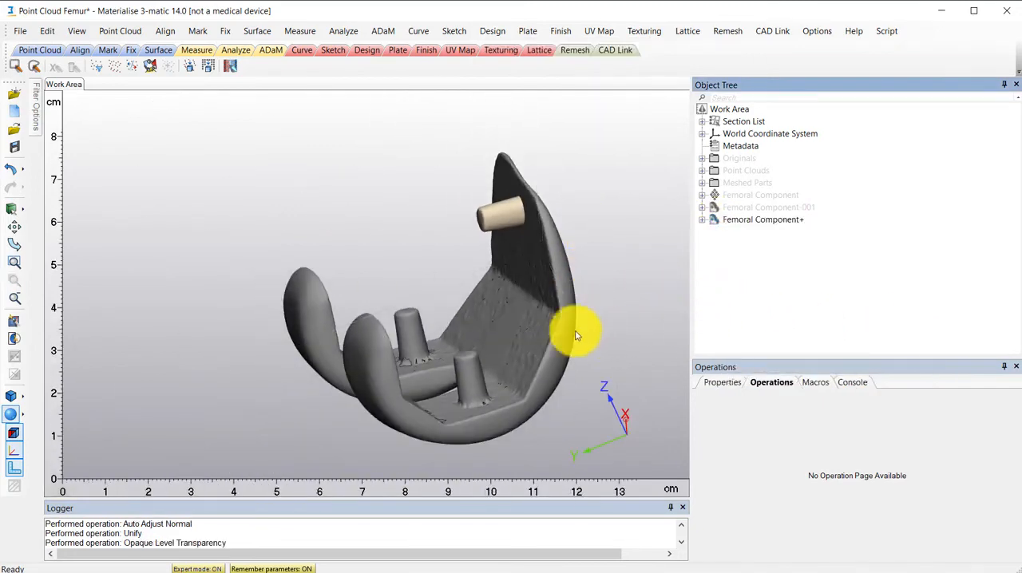
{"action": "right_click_drag", "start_coordinate": [577, 336], "coordinate": [535, 307]}
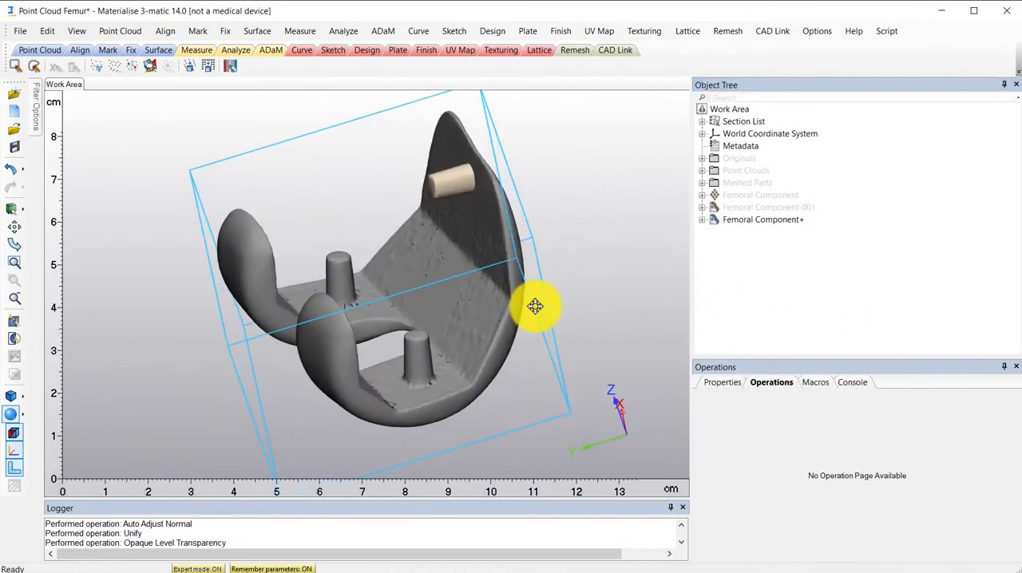
{"action": "left_click", "coordinate": [20, 30]}
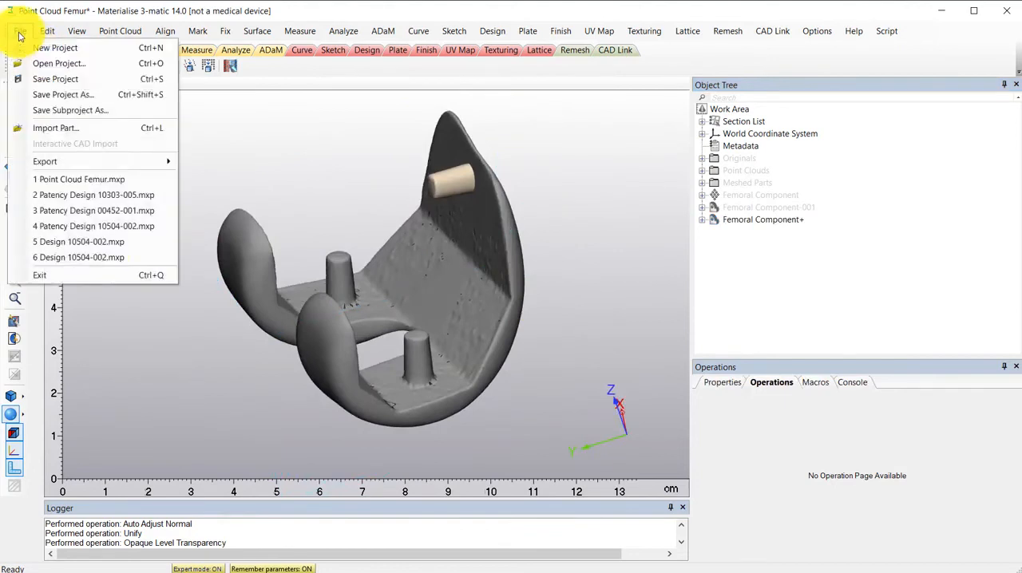
{"action": "mouse_move", "coordinate": [88, 161]}
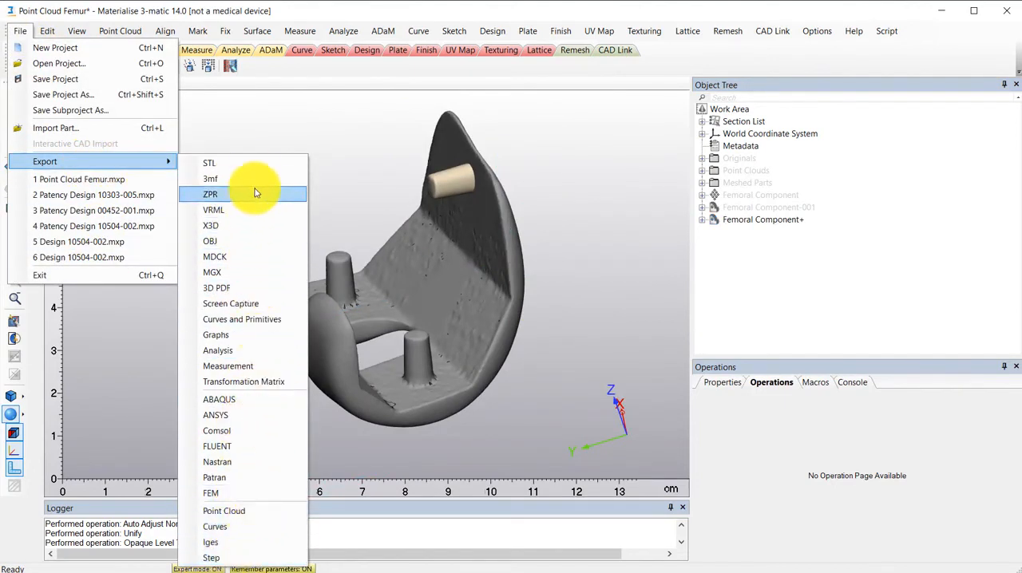
{"action": "left_click", "coordinate": [751, 287]}
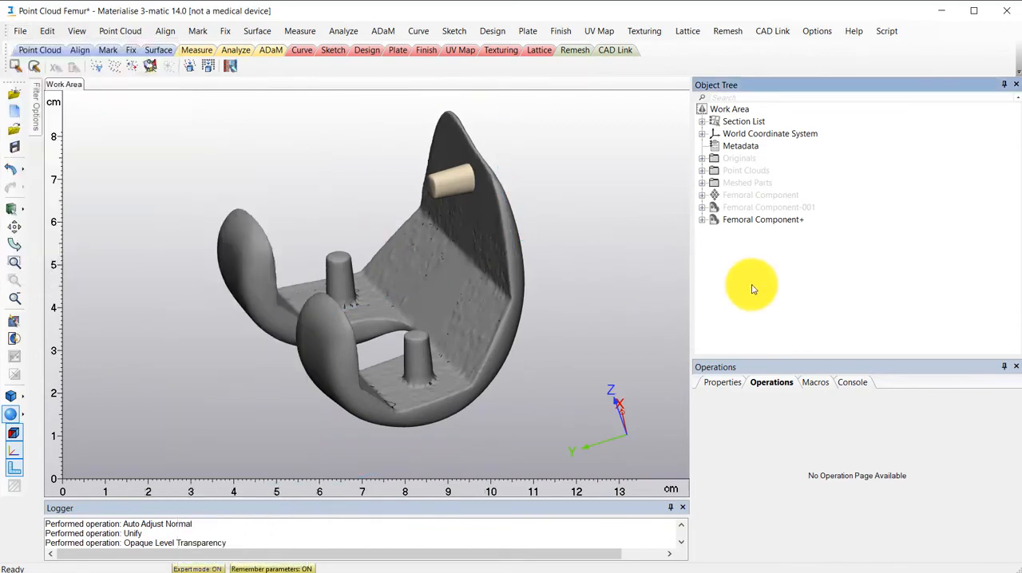
- Show the original Cut Femur, give Femoral Component+ a uniform surface color, and check how the two fit
{"action": "left_click", "coordinate": [703, 160]}
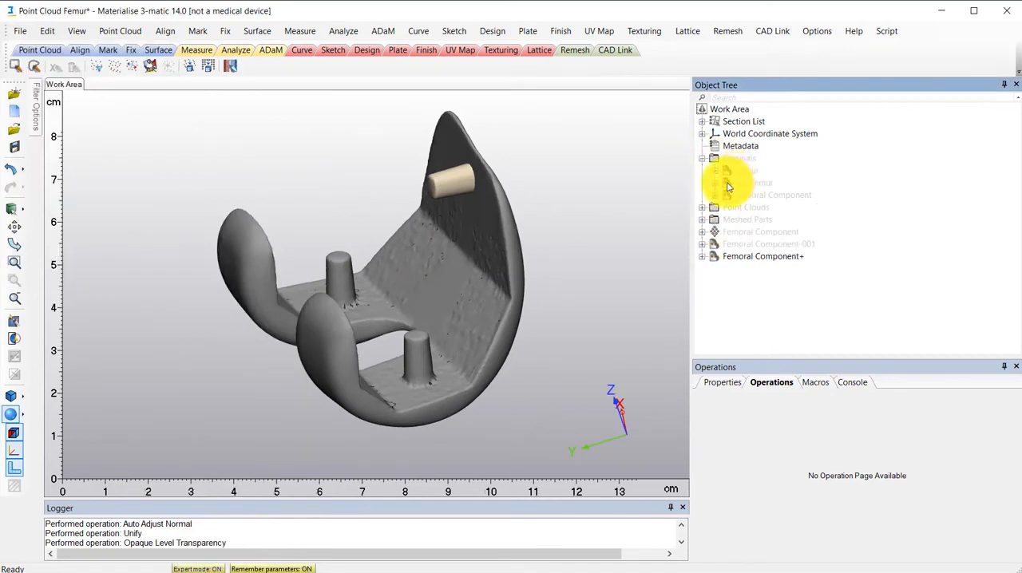
{"action": "right_click", "coordinate": [727, 185]}
{"action": "left_click", "coordinate": [758, 232]}
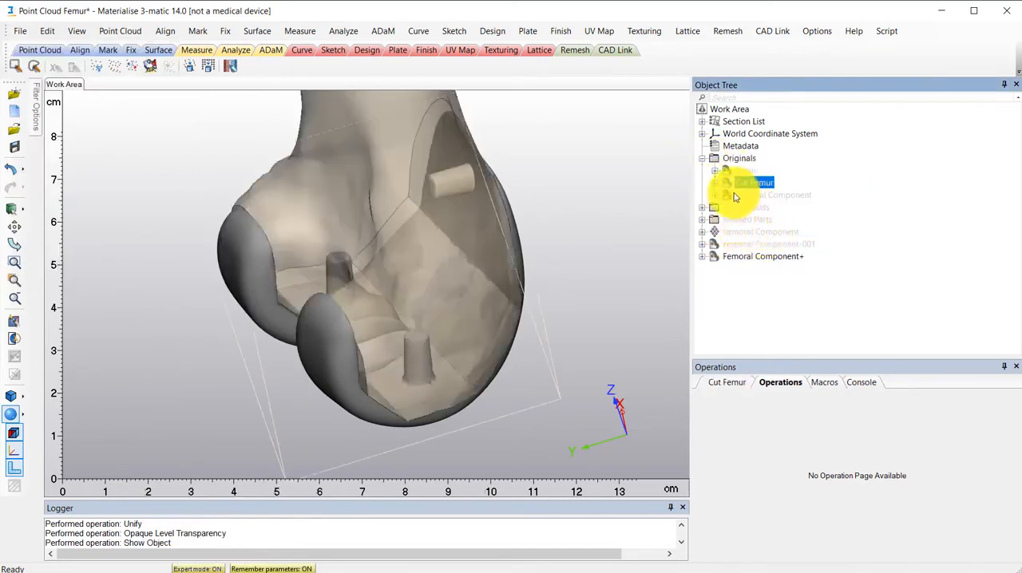
{"action": "left_click", "coordinate": [751, 257]}
{"action": "right_click_drag", "start_coordinate": [632, 130], "coordinate": [411, 270]}
{"action": "scroll", "coordinate": [415, 304], "scroll_direction": "down", "scroll_amount": 4}
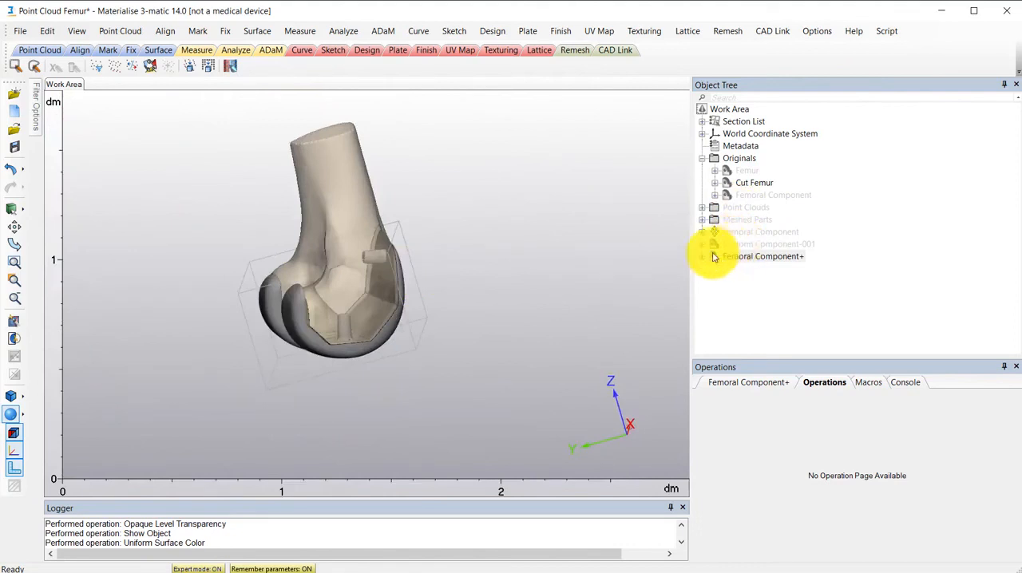
{"action": "scroll", "coordinate": [333, 303], "scroll_direction": "up", "scroll_amount": 3}
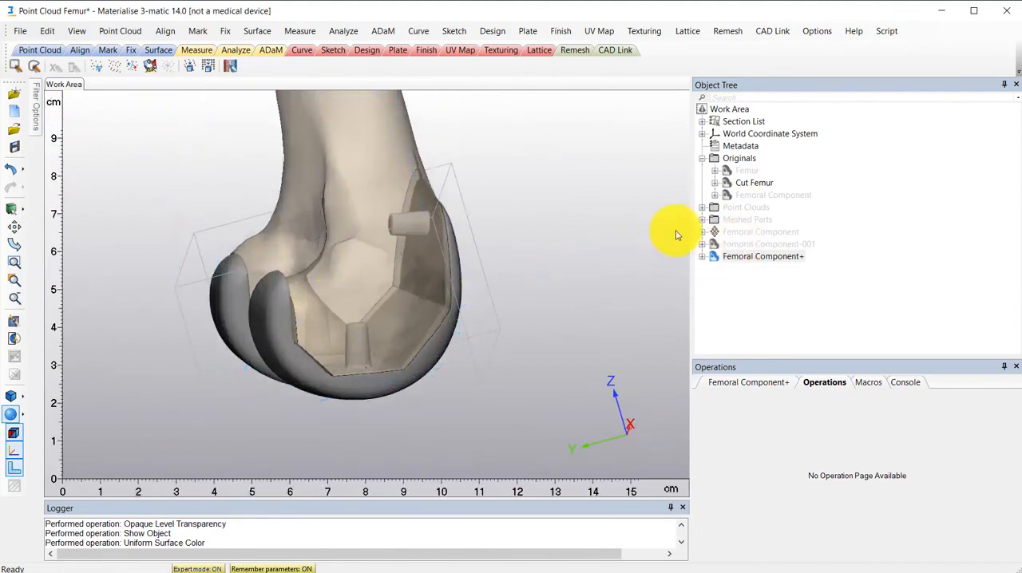
- Hide the Cut Femur so that only Femoral Component+ is displayed
{"action": "right_click", "coordinate": [730, 189]}
{"action": "left_click", "coordinate": [750, 217]}
{"action": "right_click_drag", "start_coordinate": [423, 310], "coordinate": [442, 294]}
{"action": "scroll", "coordinate": [416, 332], "scroll_direction": "up", "scroll_amount": 3}
{"action": "middle_click_drag", "start_coordinate": [430, 249], "coordinate": [440, 318]}
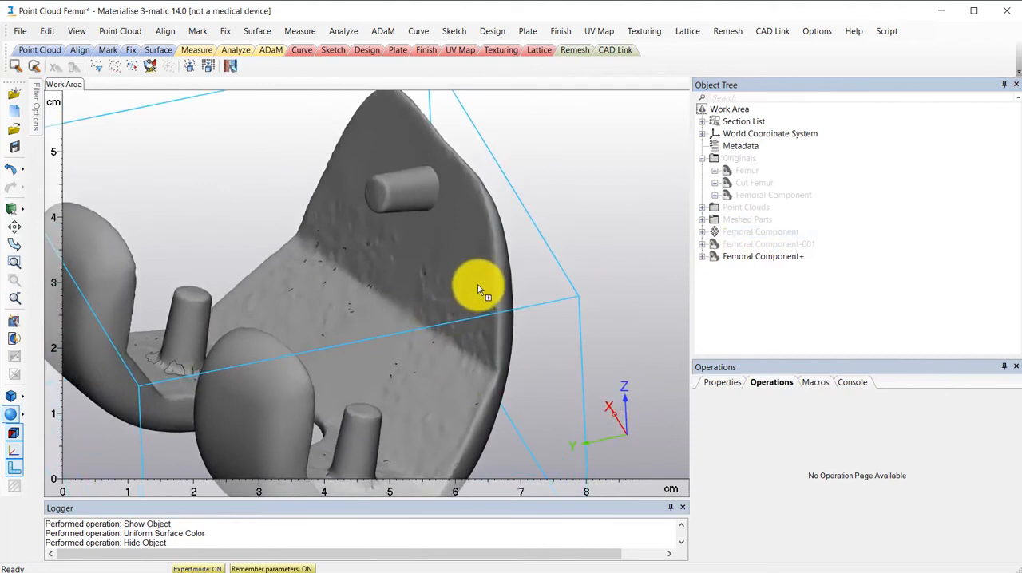
- Smooth the edge where the extra peg meets the flange, with influence distance 1.0000 and coarse smooth detail
{"action": "left_click", "coordinate": [567, 32]}
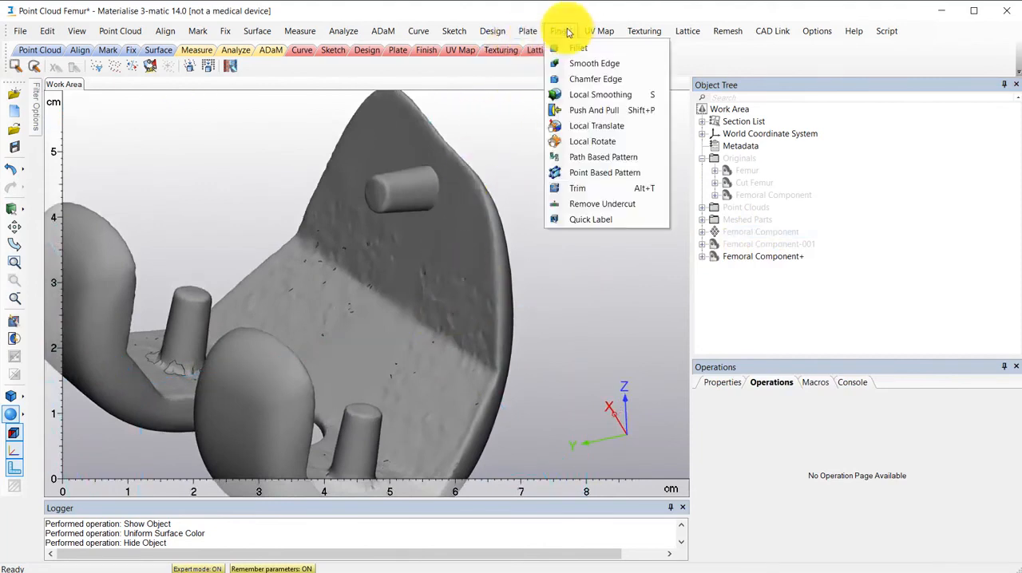
{"action": "left_click", "coordinate": [595, 67]}
{"action": "left_click", "coordinate": [440, 189]}
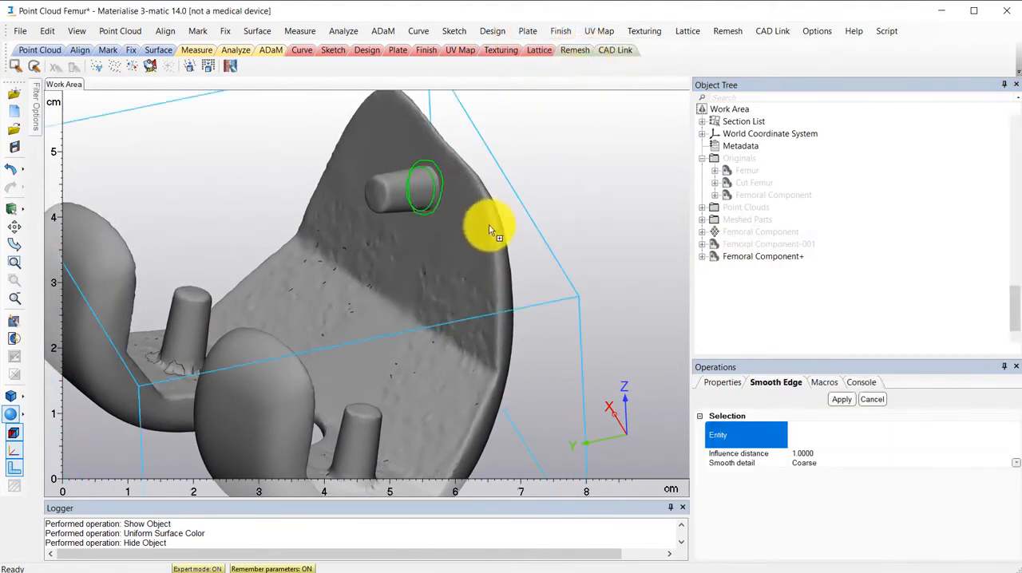
{"action": "left_click", "coordinate": [844, 401]}
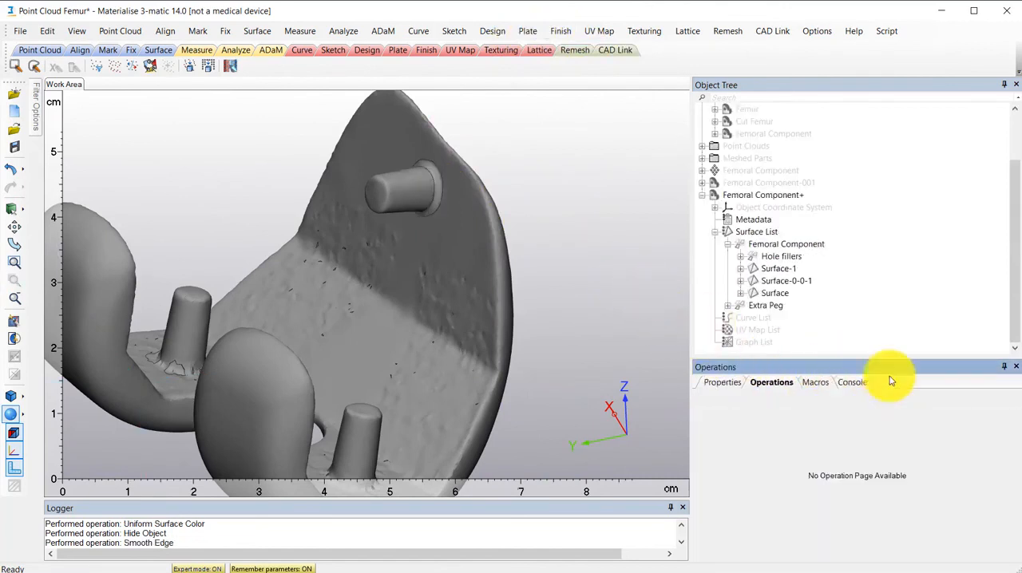
- Collapse Femoral Component+ and Originals in the object tree and inspect the finished part as a whole
{"action": "left_click", "coordinate": [701, 194]}
{"action": "left_click", "coordinate": [702, 158]}
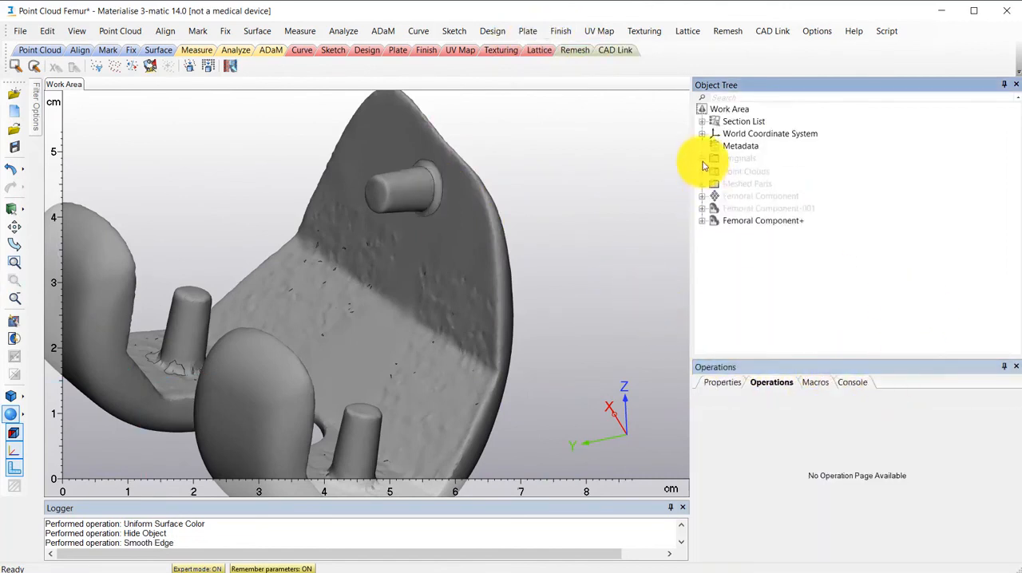
{"action": "scroll", "coordinate": [535, 229], "scroll_direction": "down", "scroll_amount": 3}
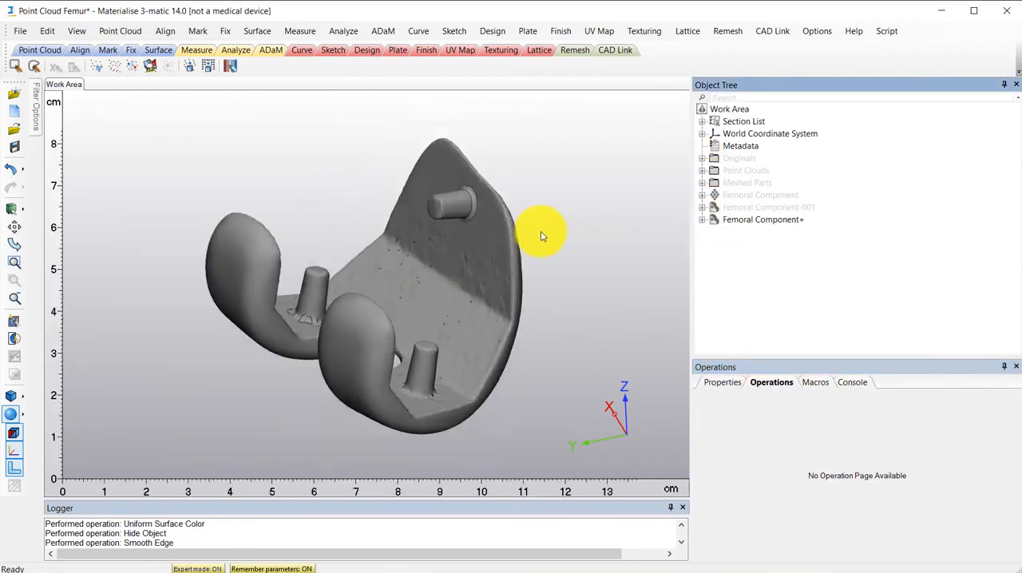
{"action": "right_click_drag", "start_coordinate": [538, 229], "coordinate": [511, 244]}
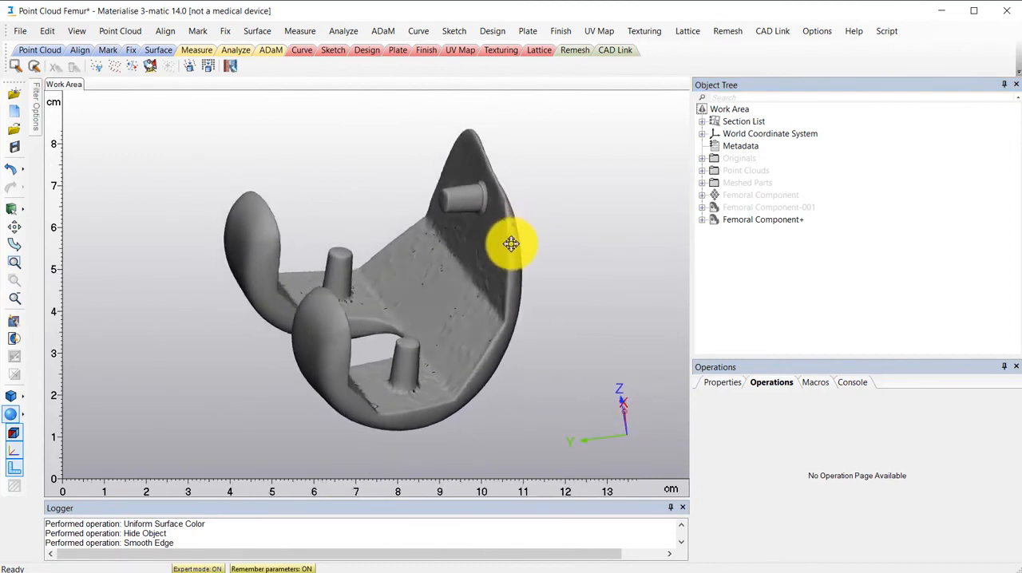